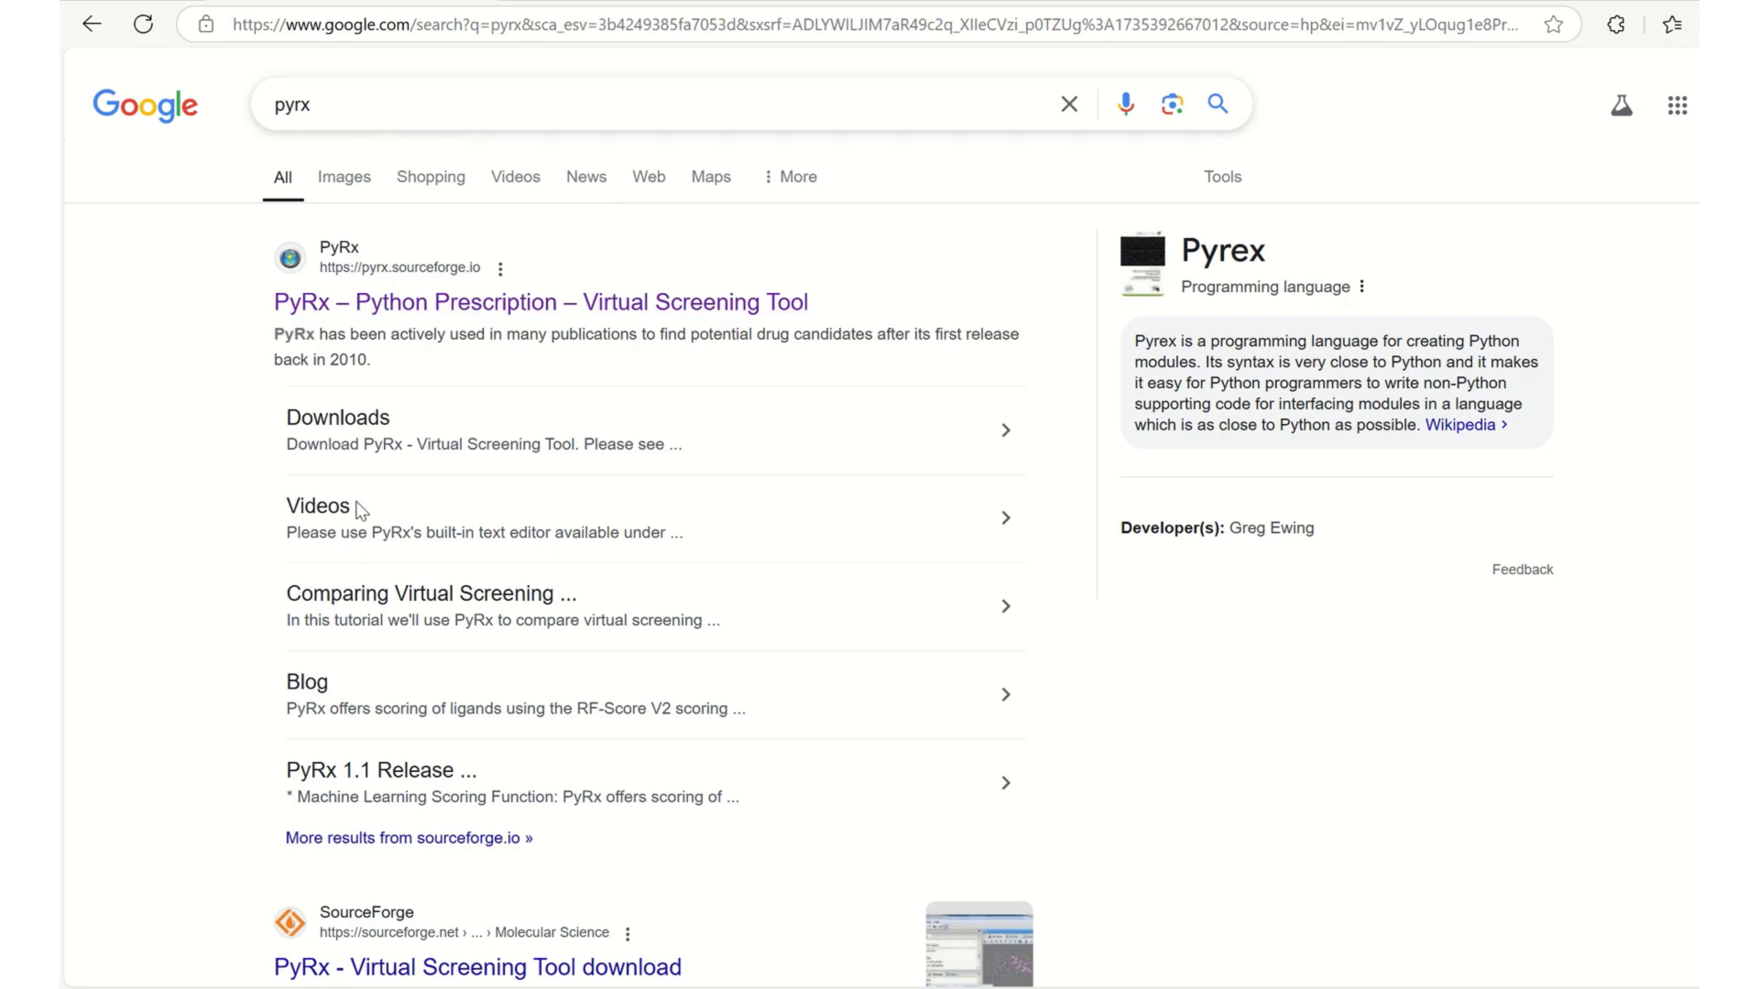
Step: Open the official PyRx website and choose the free 0.8 version's SourceForge page
{"action": "left_click", "coordinate": [395, 317]}
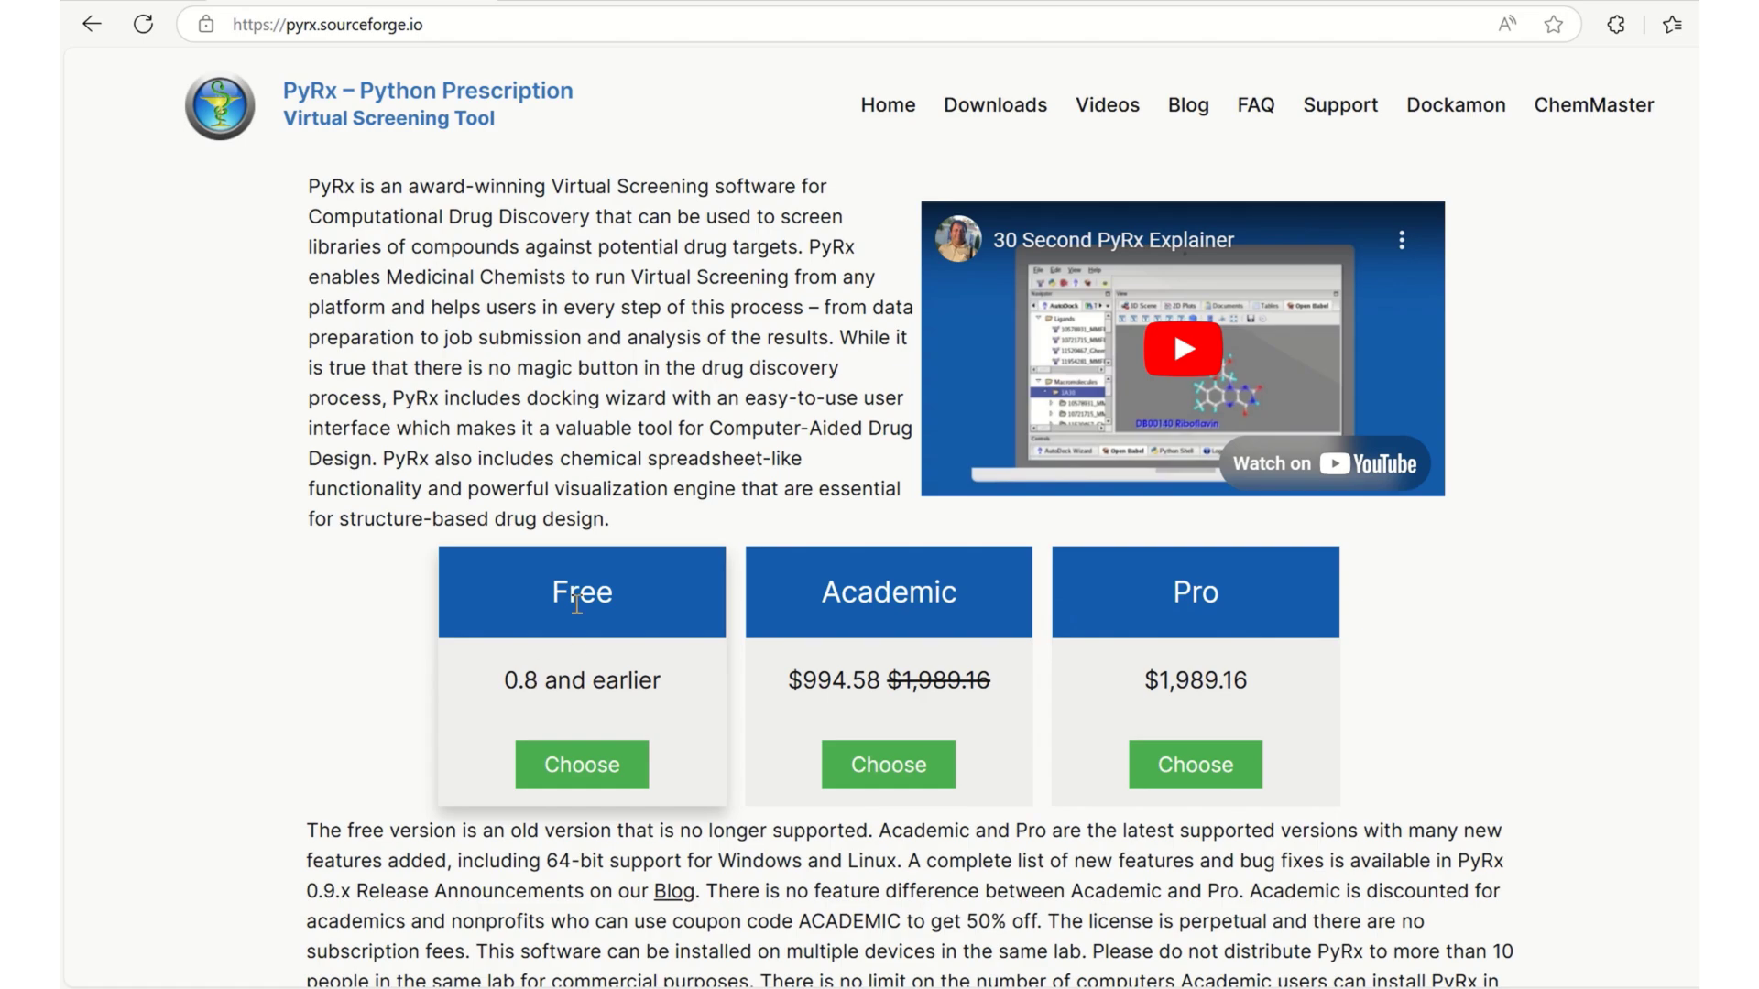
{"action": "left_click", "coordinate": [579, 782]}
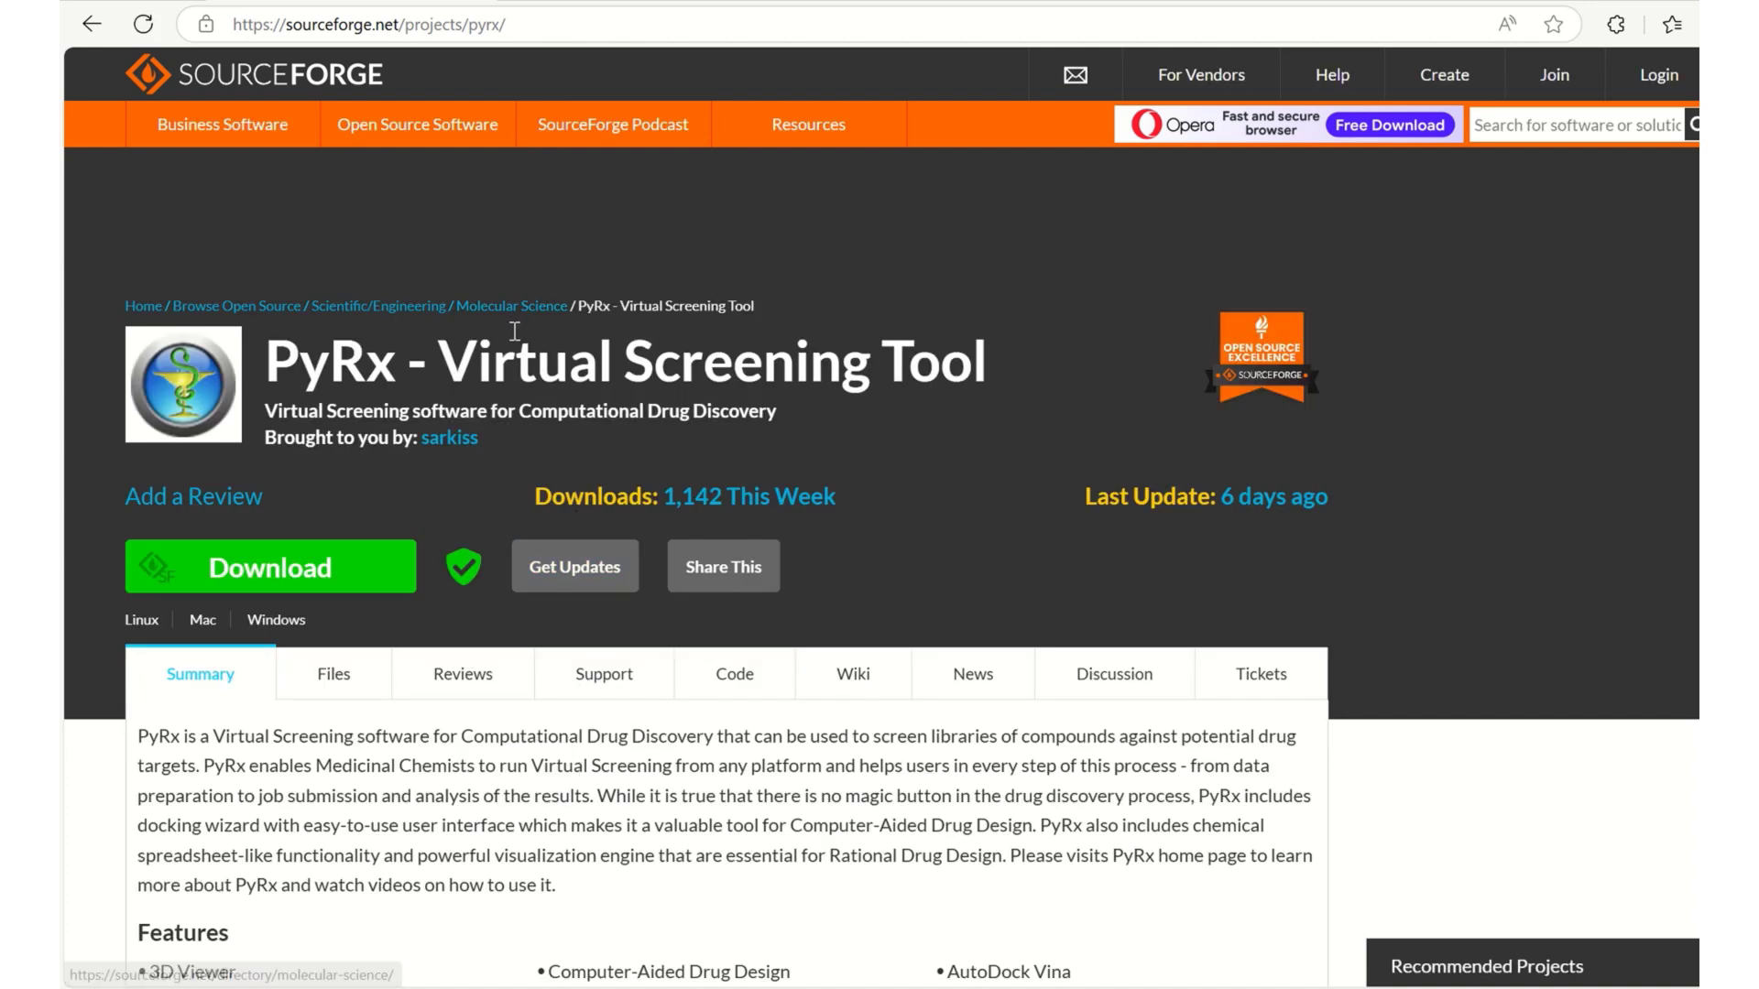
Step: Download the PyRx-0.8-Setup.exe installer from SourceForge
{"action": "left_click", "coordinate": [249, 574]}
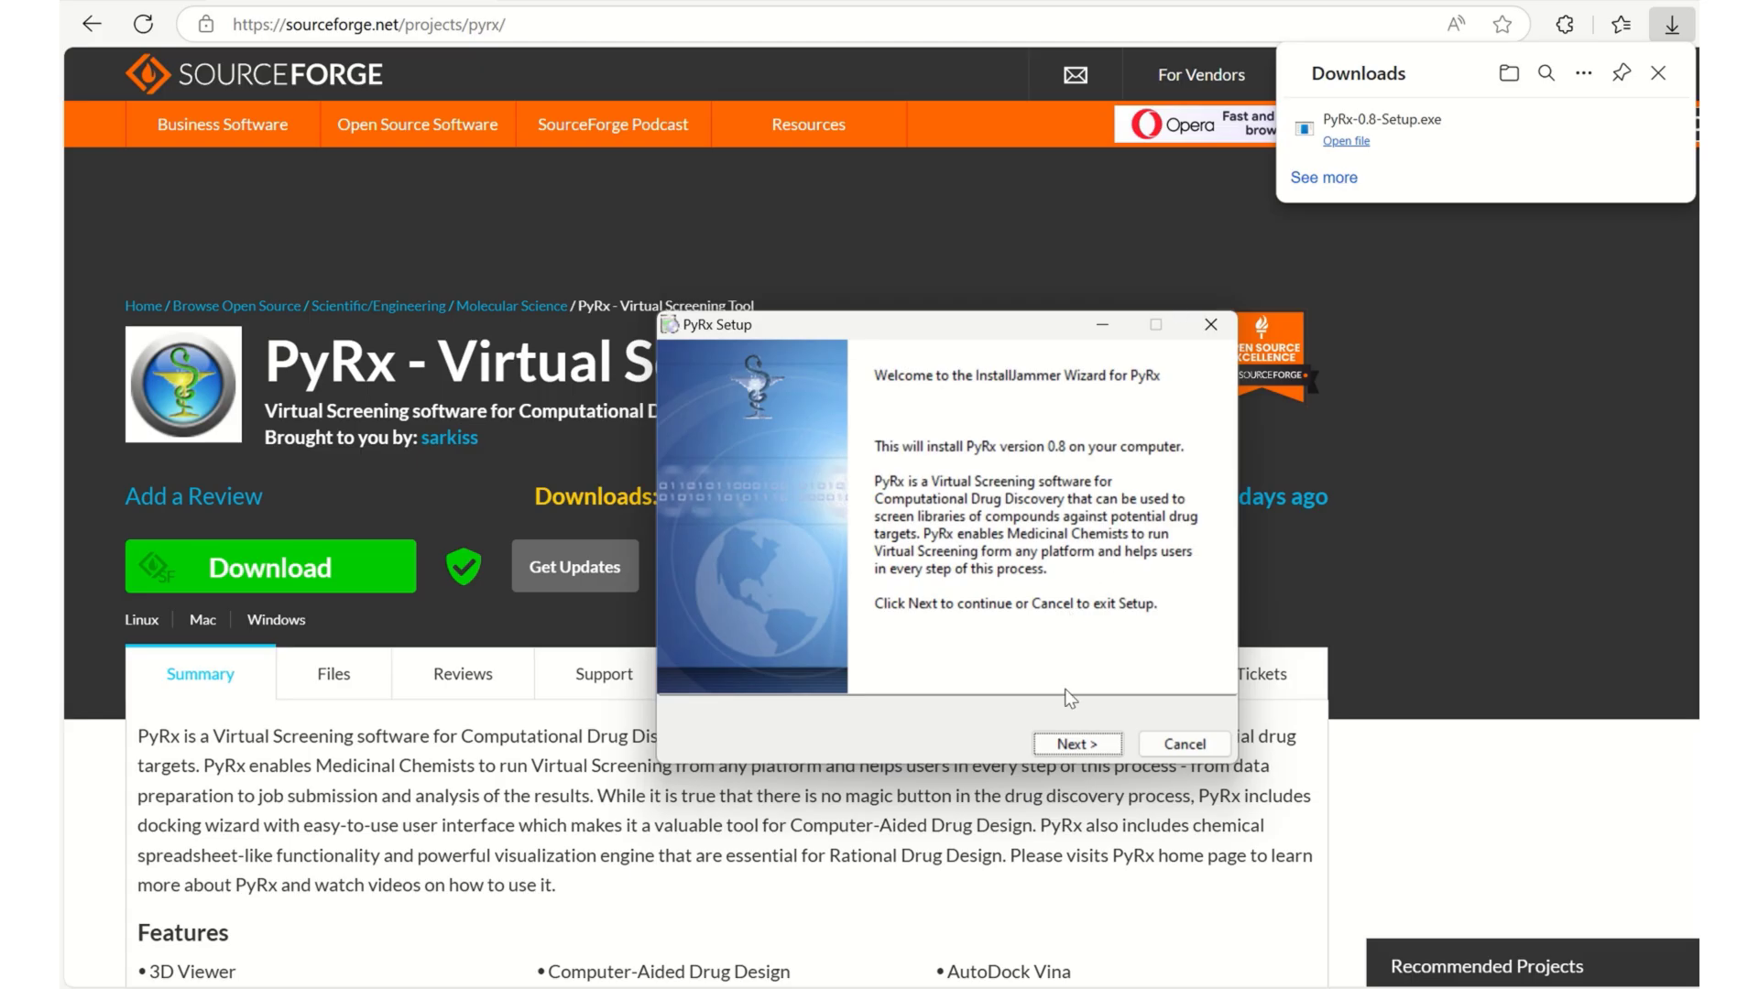
Step: Install PyRx 0.8 into the default C:\Program Files (x86)\PyRx folder
{"action": "left_click", "coordinate": [1074, 745]}
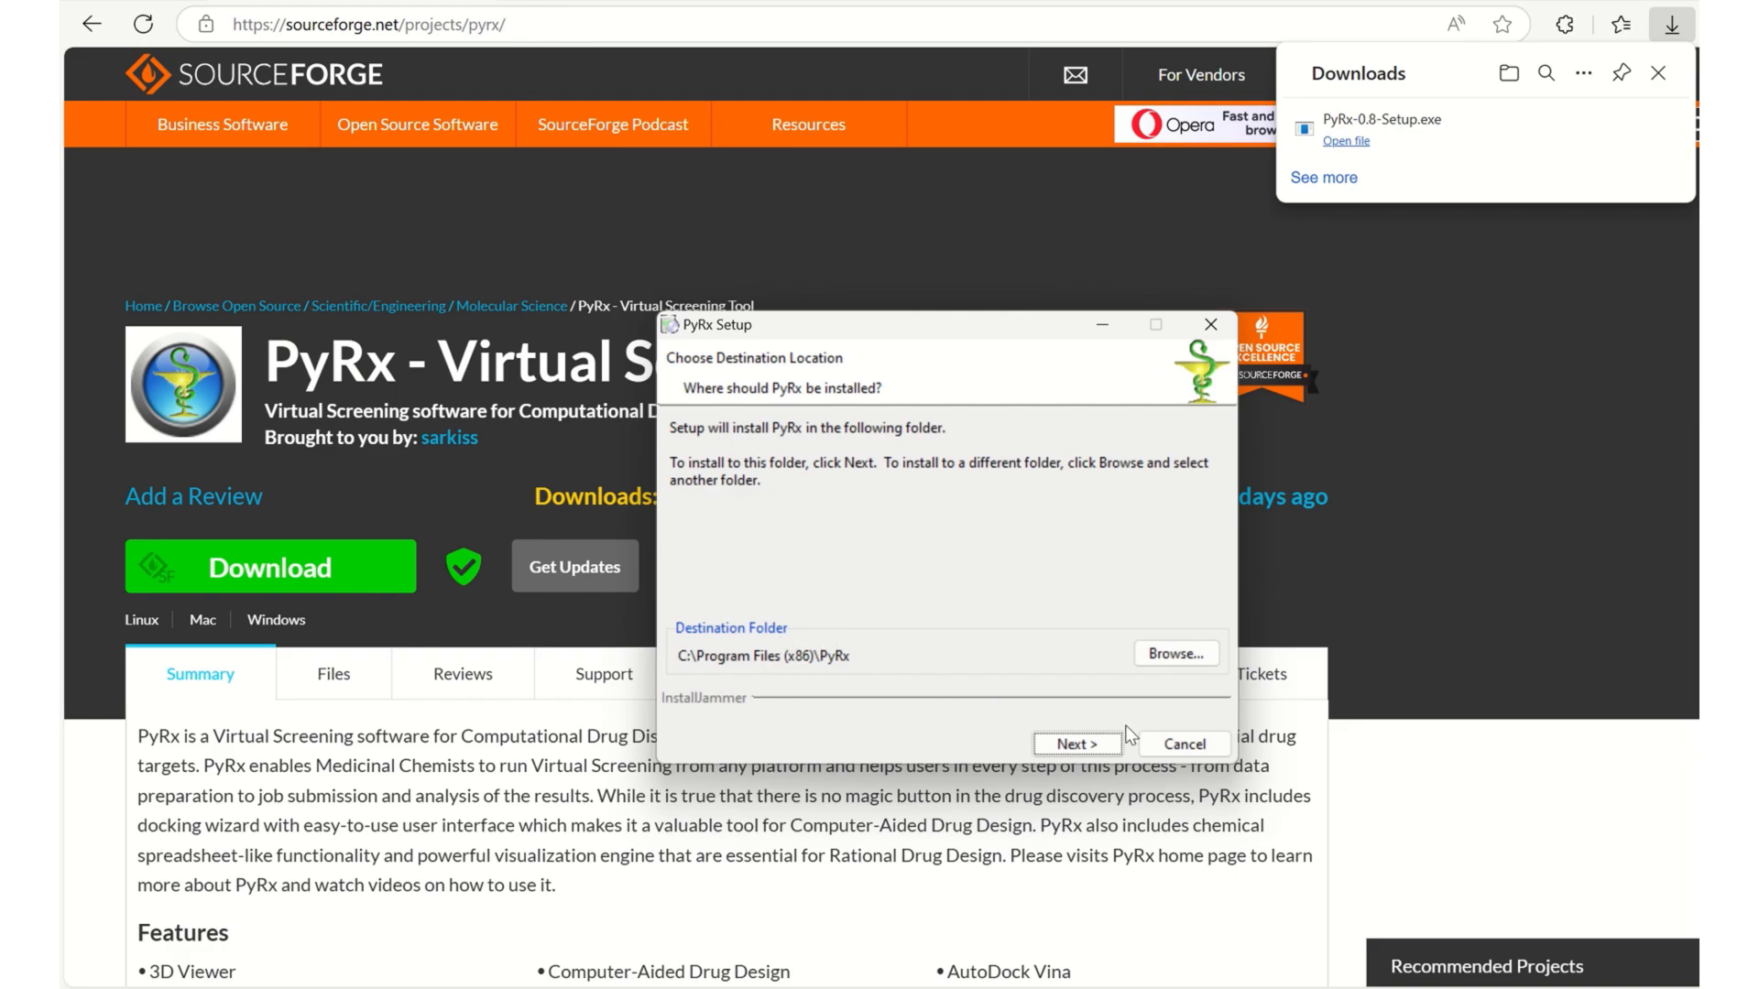
{"action": "left_click", "coordinate": [1085, 747]}
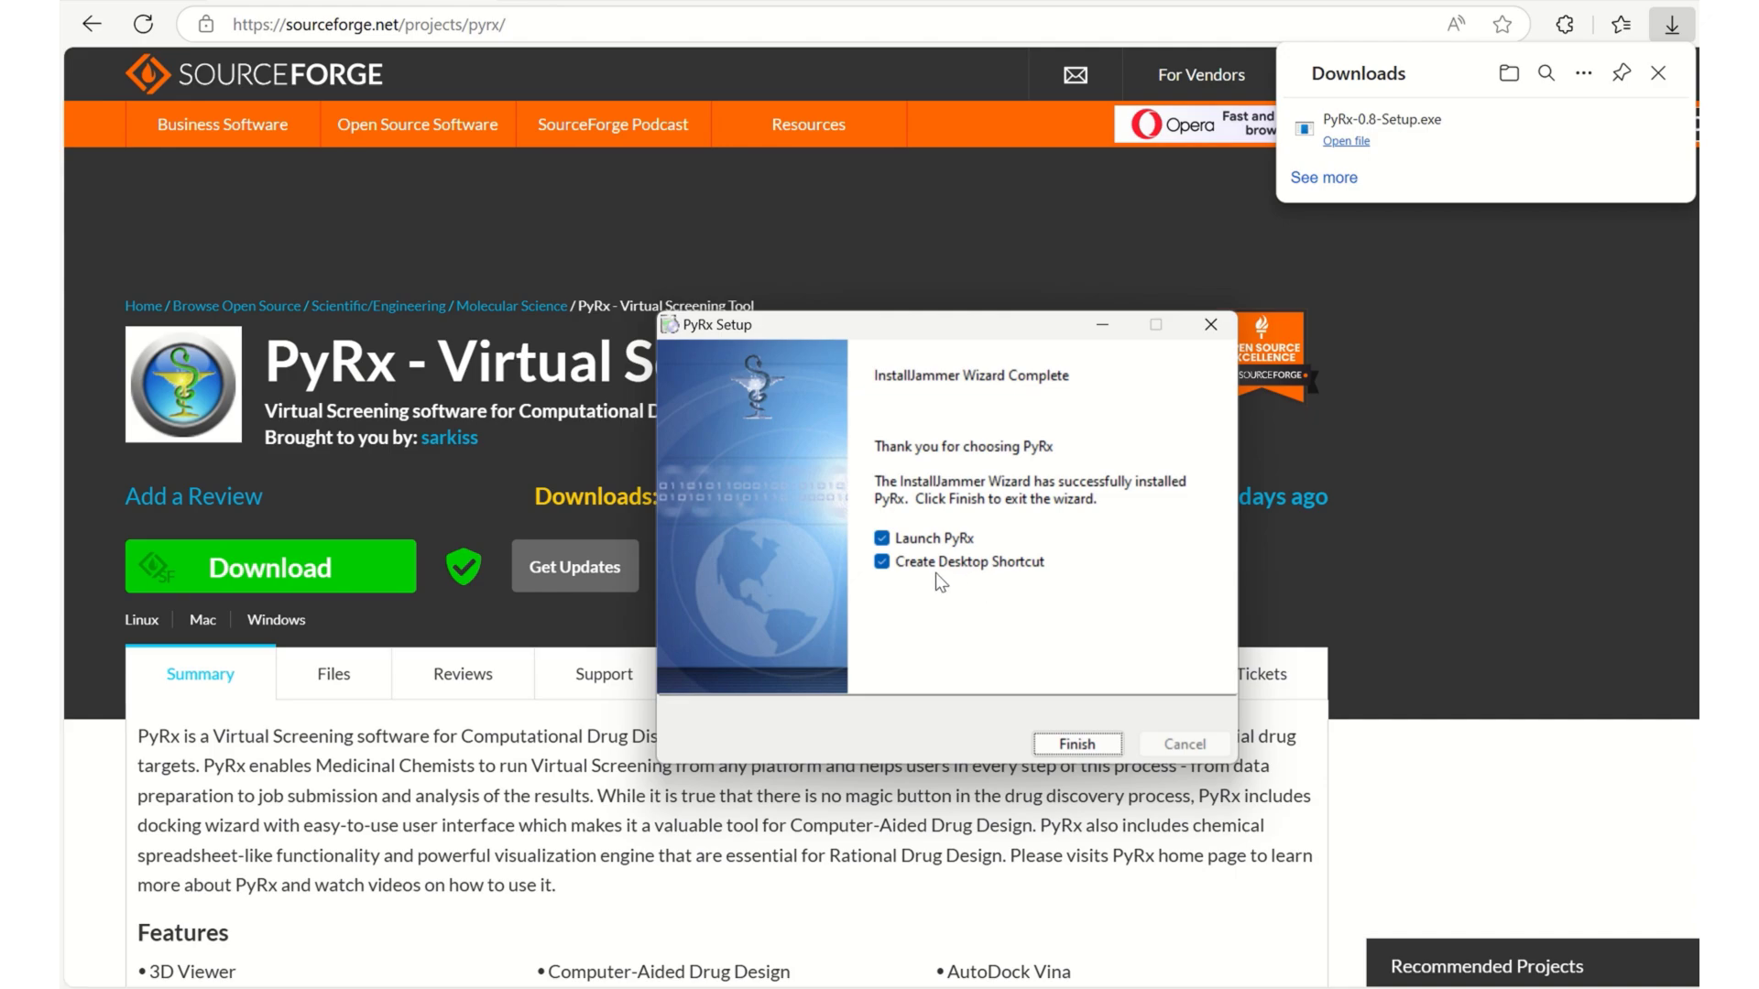
Step: Finish setup so PyRx launches, then minimize its window
{"action": "left_click", "coordinate": [1083, 744]}
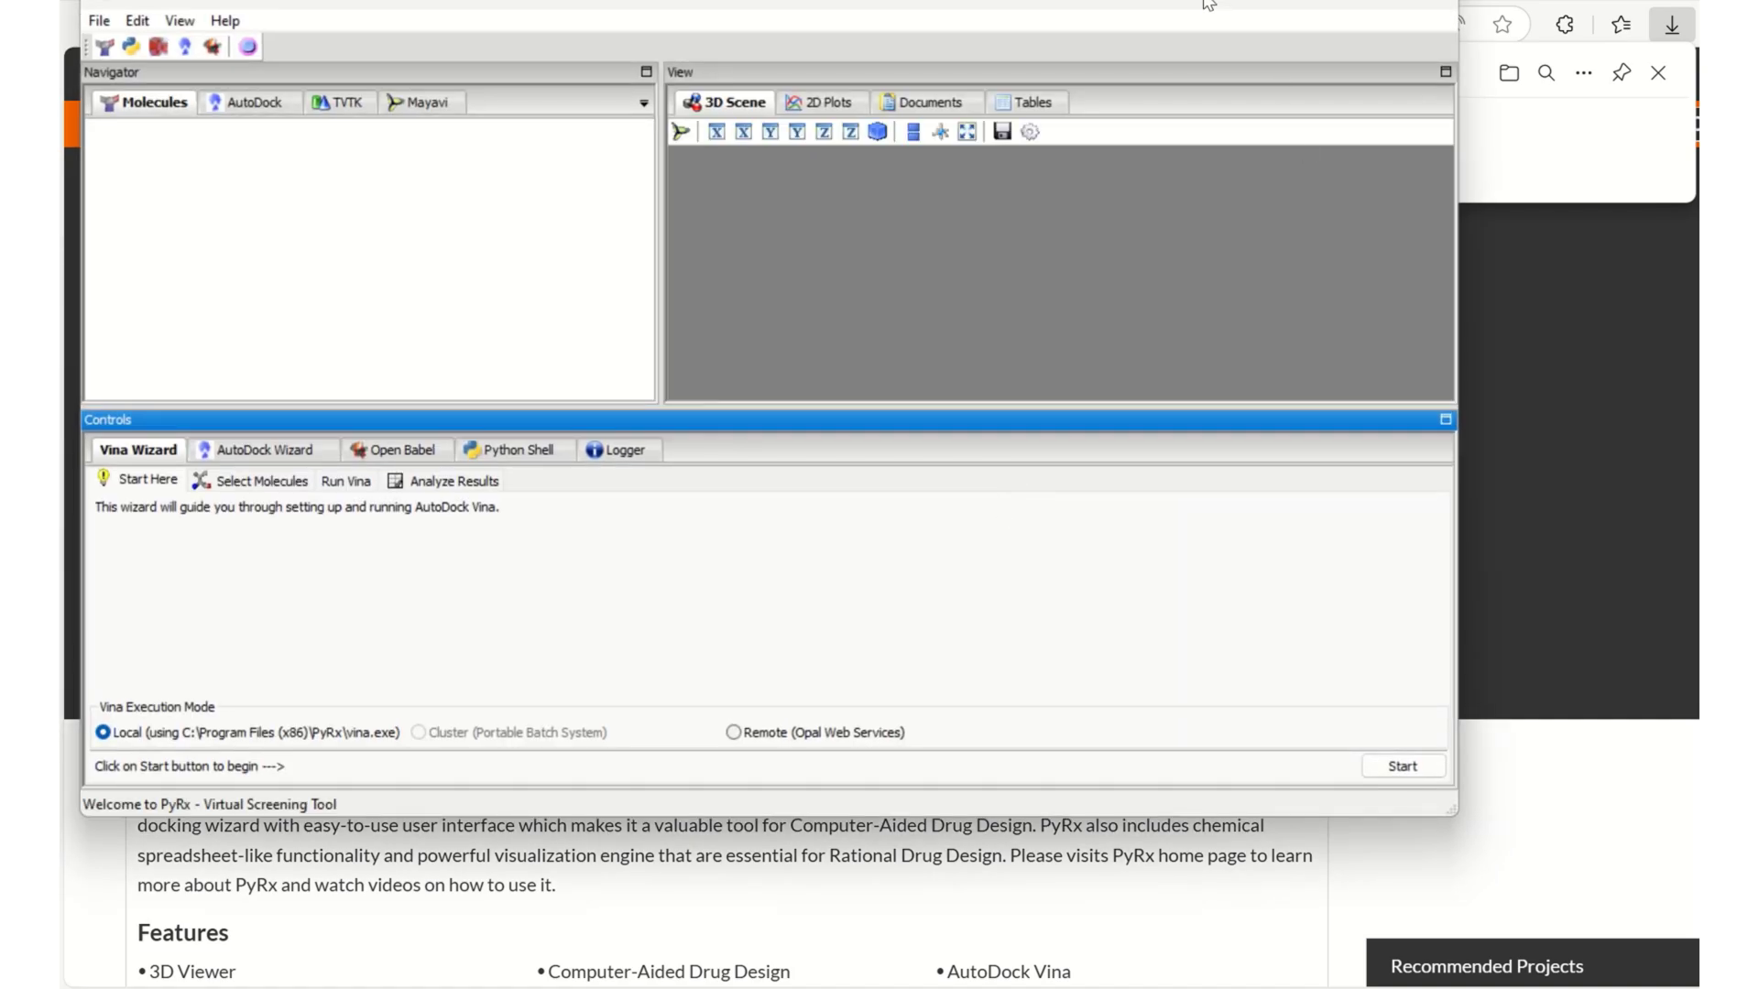
{"action": "left_click_drag", "start_coordinate": [1207, 4], "coordinate": [1211, 35]}
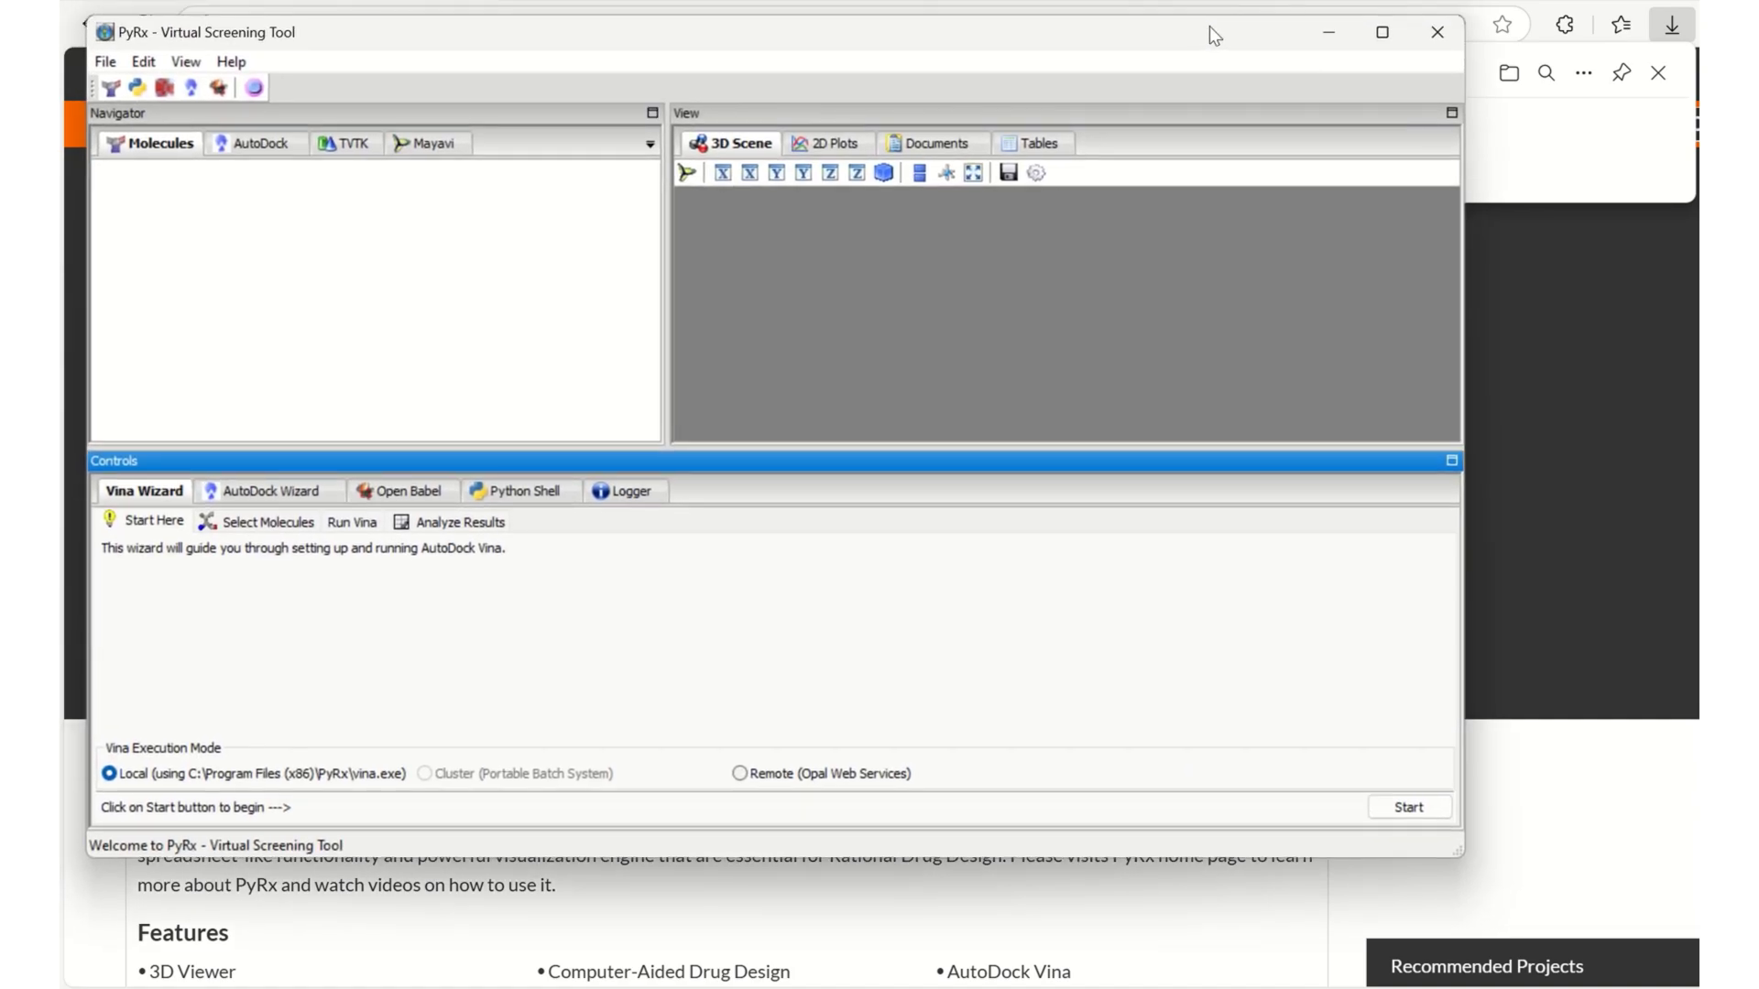
{"action": "left_click", "coordinate": [1323, 28]}
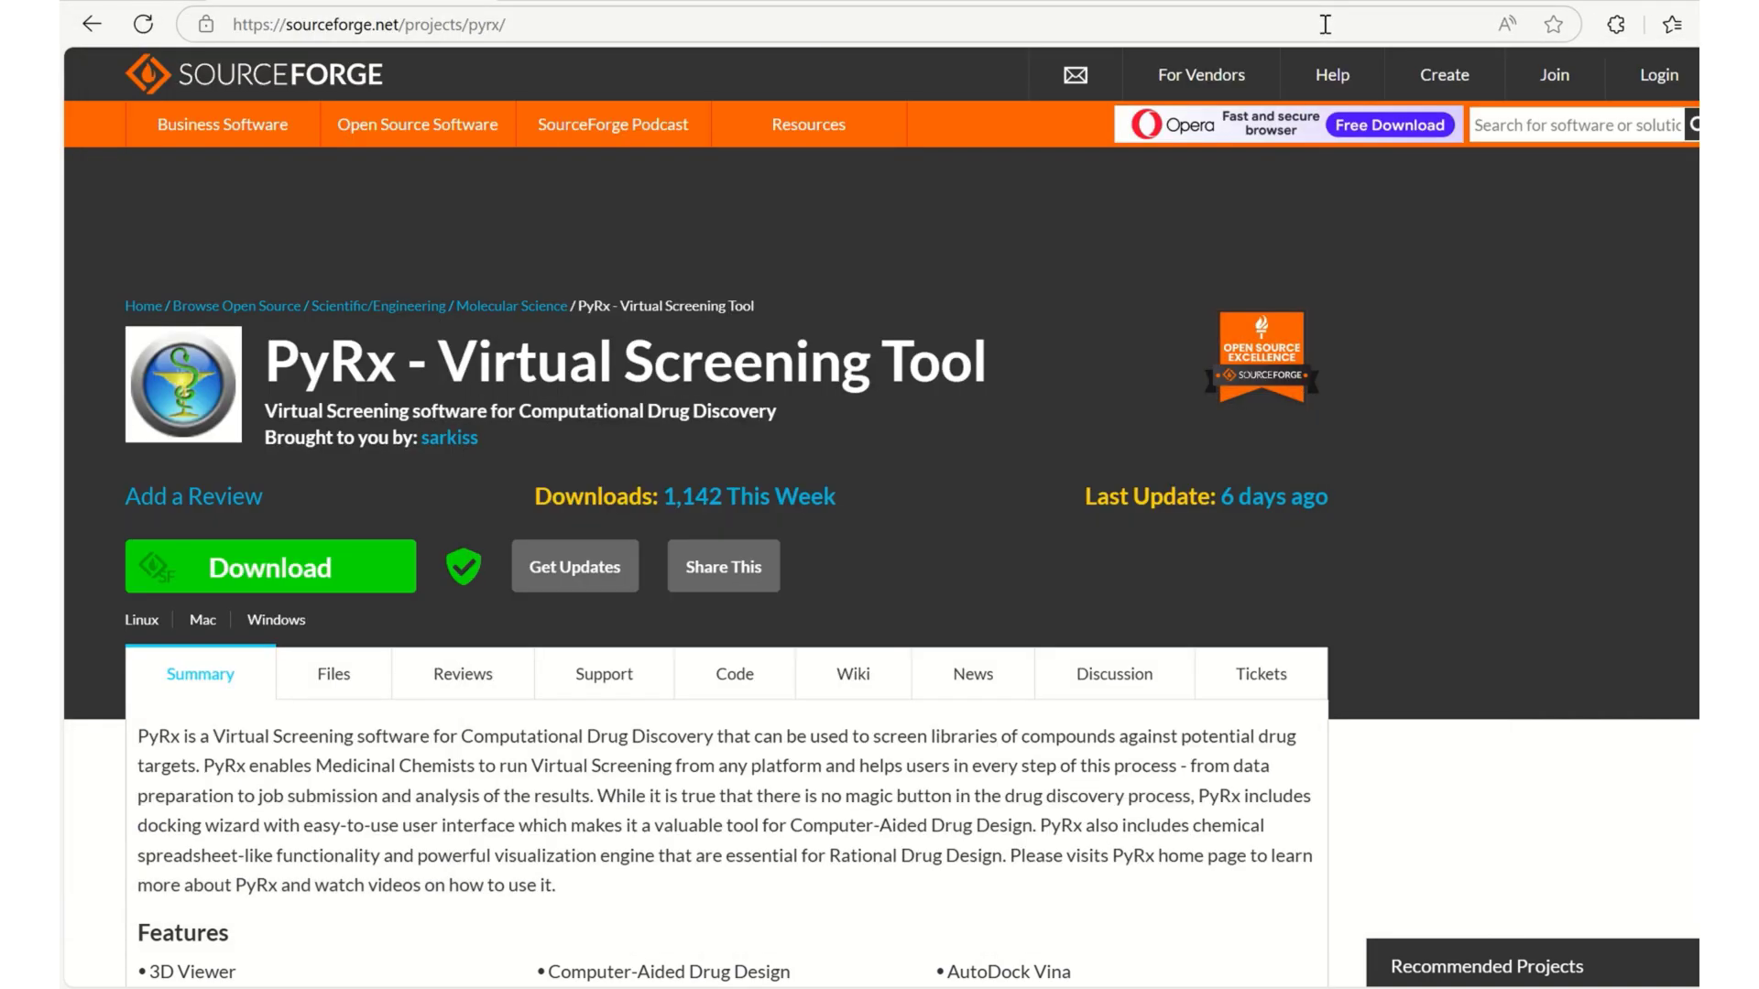
Step: Return to the Google results for 'discovery studio visualizer'
{"action": "key", "text": "alt+Left"}
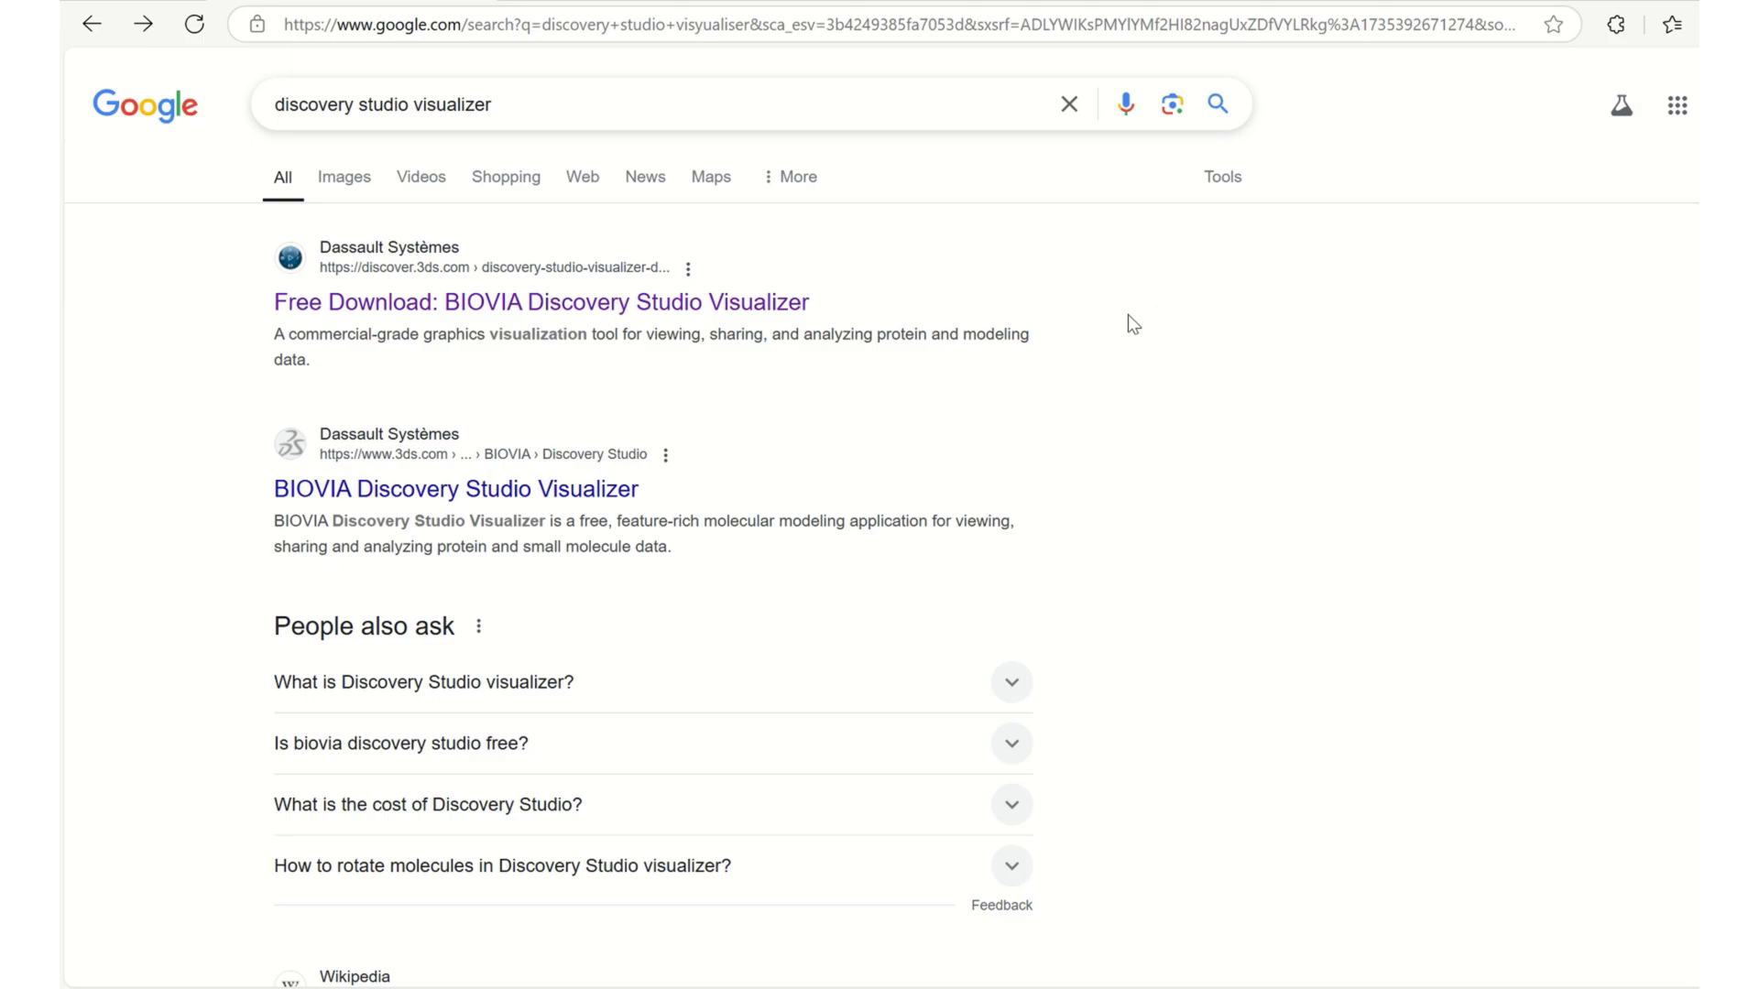
Step: Open the Free Download: BIOVIA Discovery Studio Visualizer result
{"action": "left_click", "coordinate": [475, 307]}
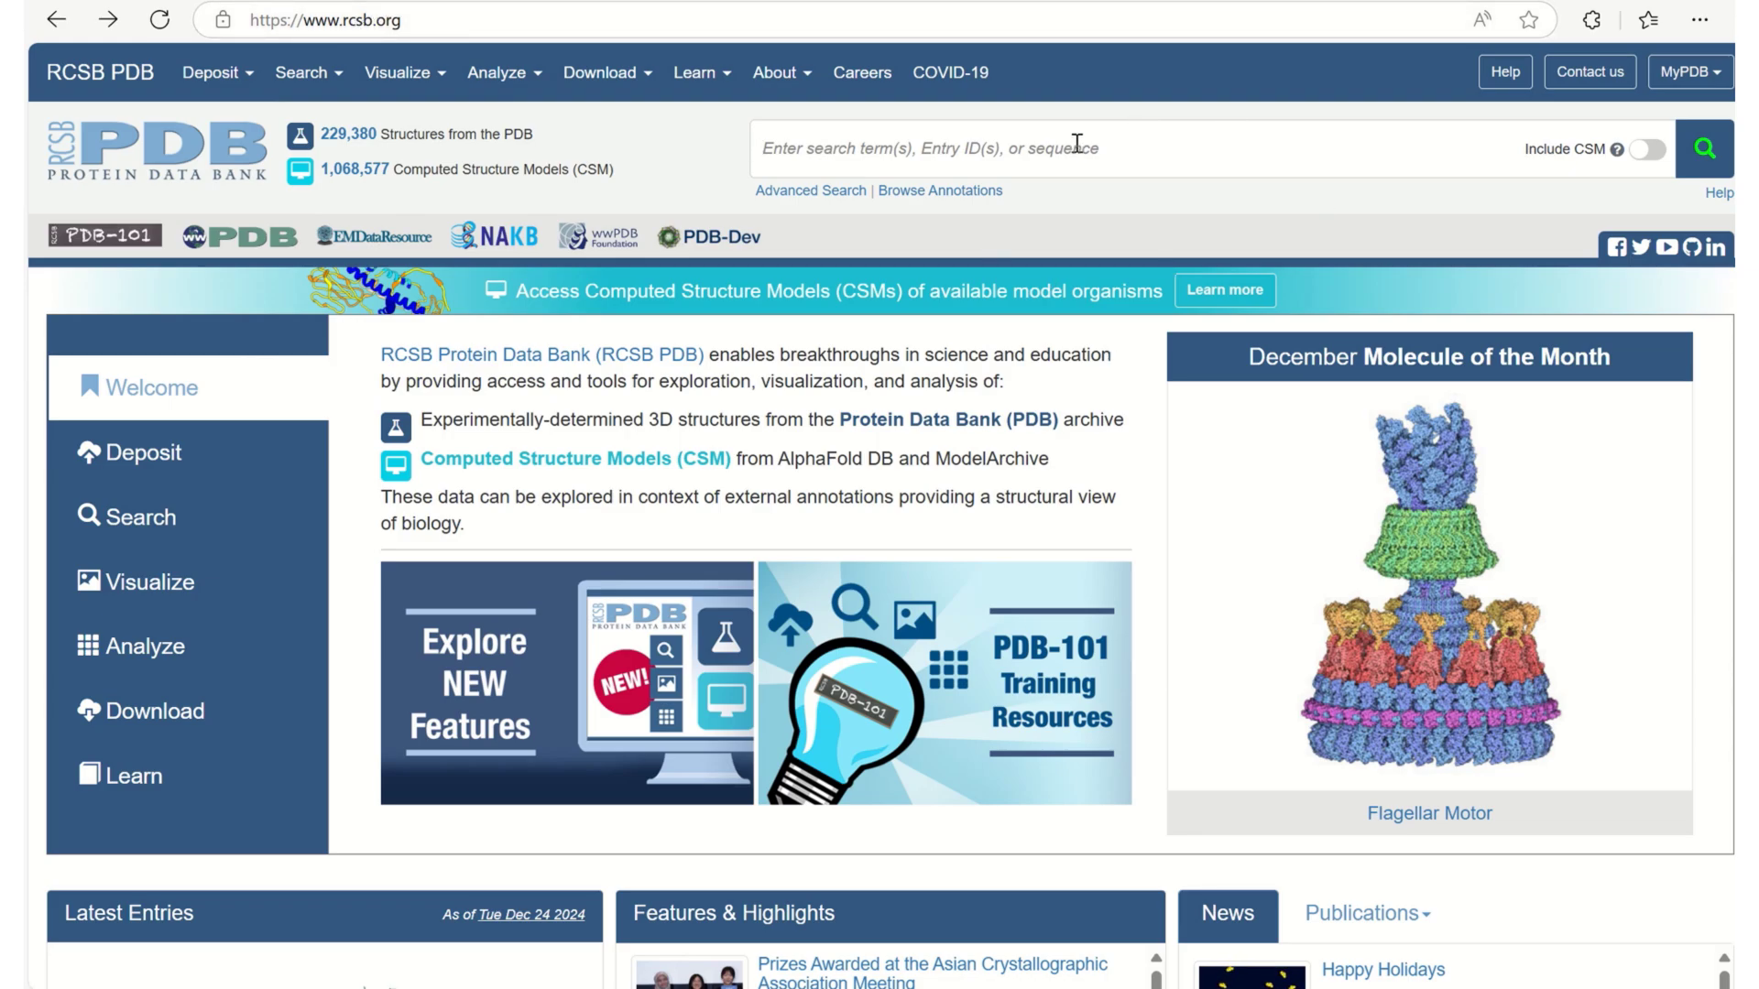
Step: Search RCSB PDB for 'Cyclooxygenase - 1' and open the 6Y3C Human COX-1 entry
{"action": "type", "text": "Cyclooxygenase - 1"}
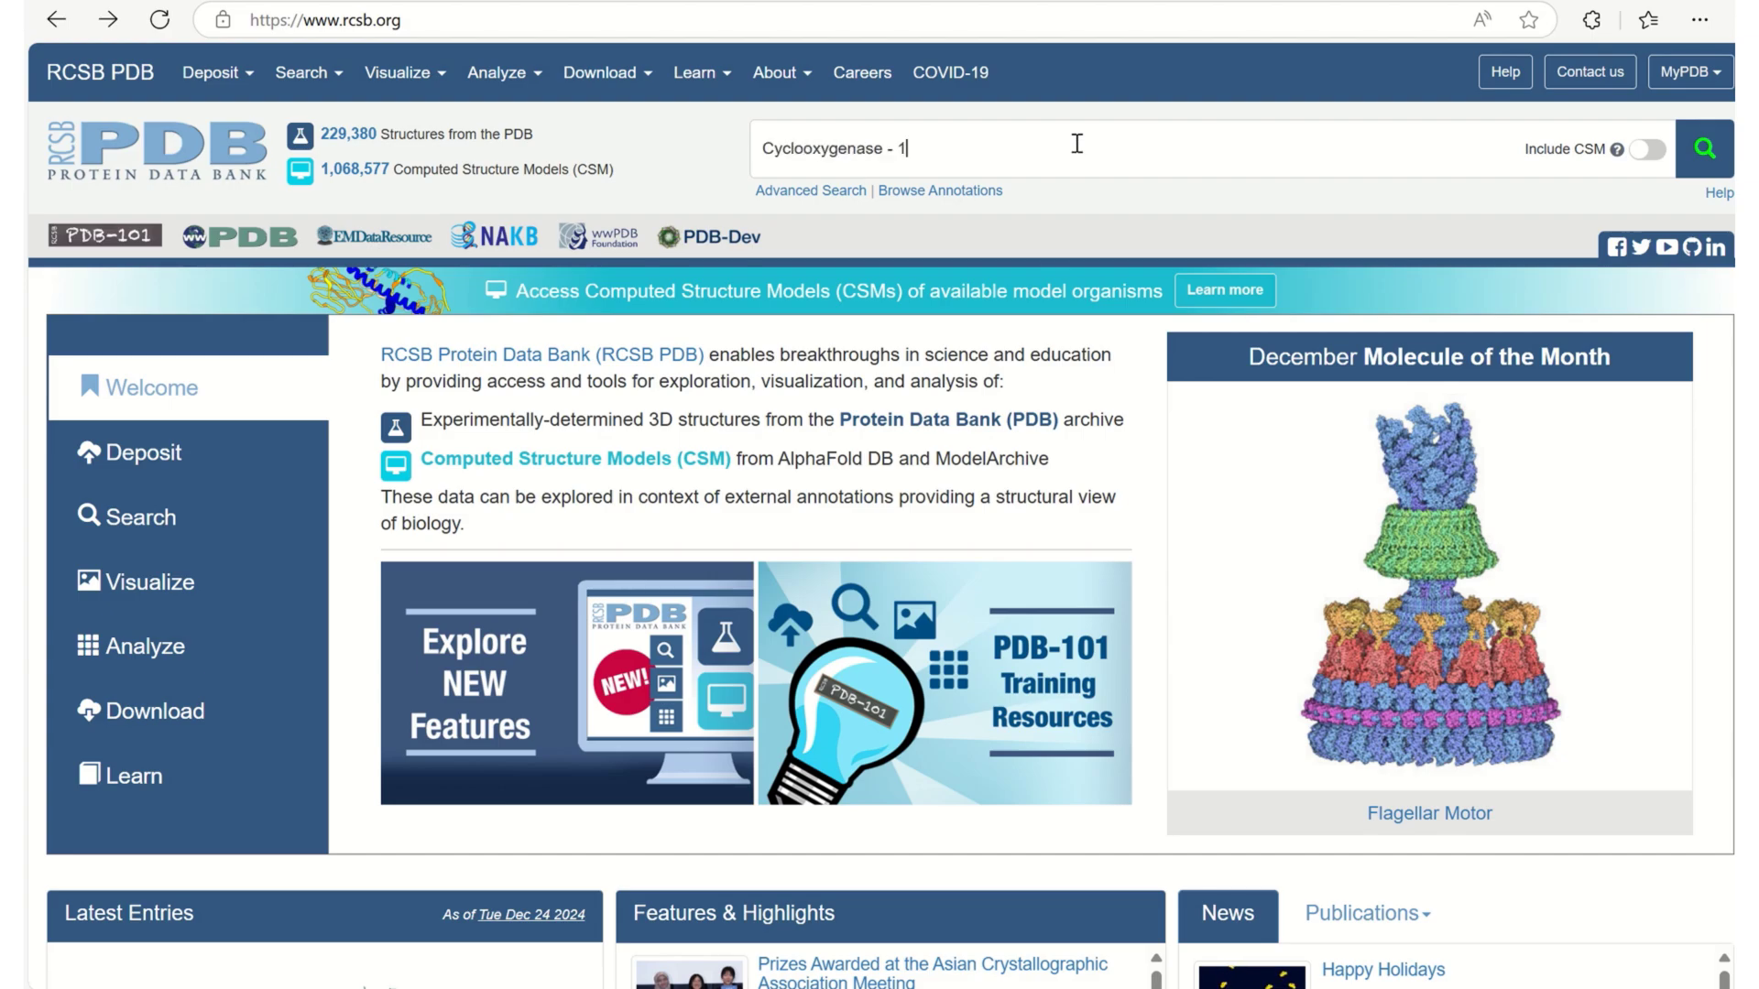
{"action": "key", "text": "Return"}
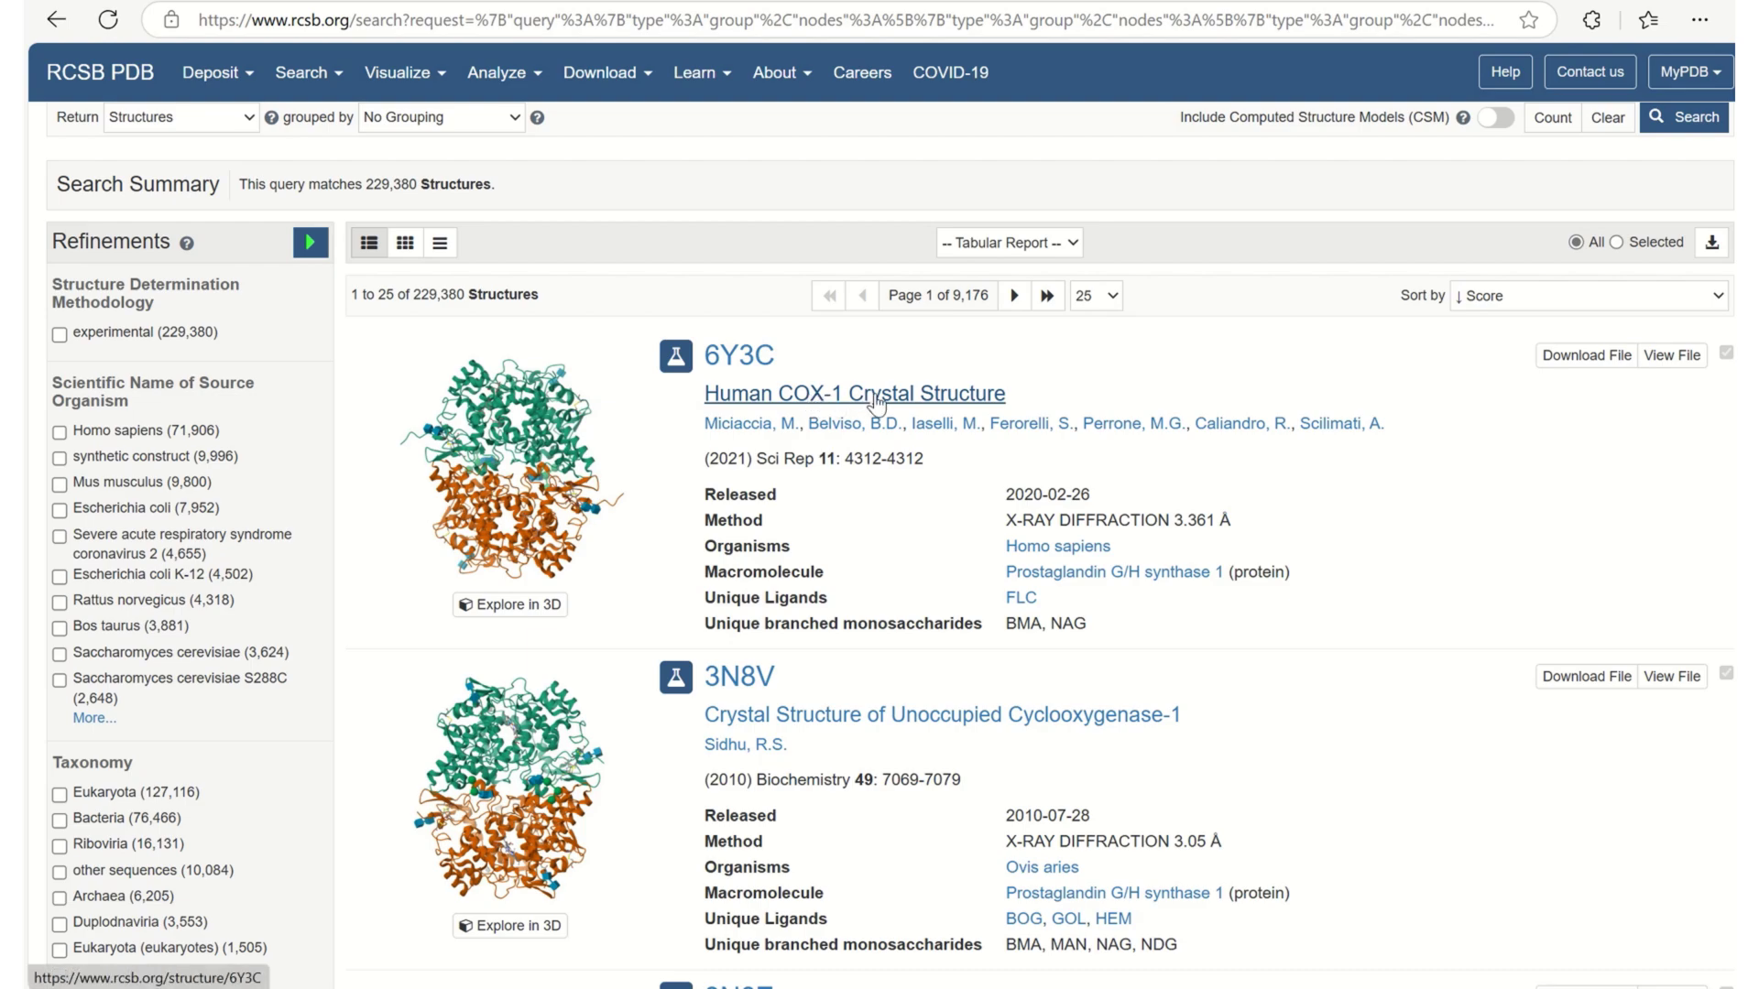
{"action": "left_click", "coordinate": [877, 400]}
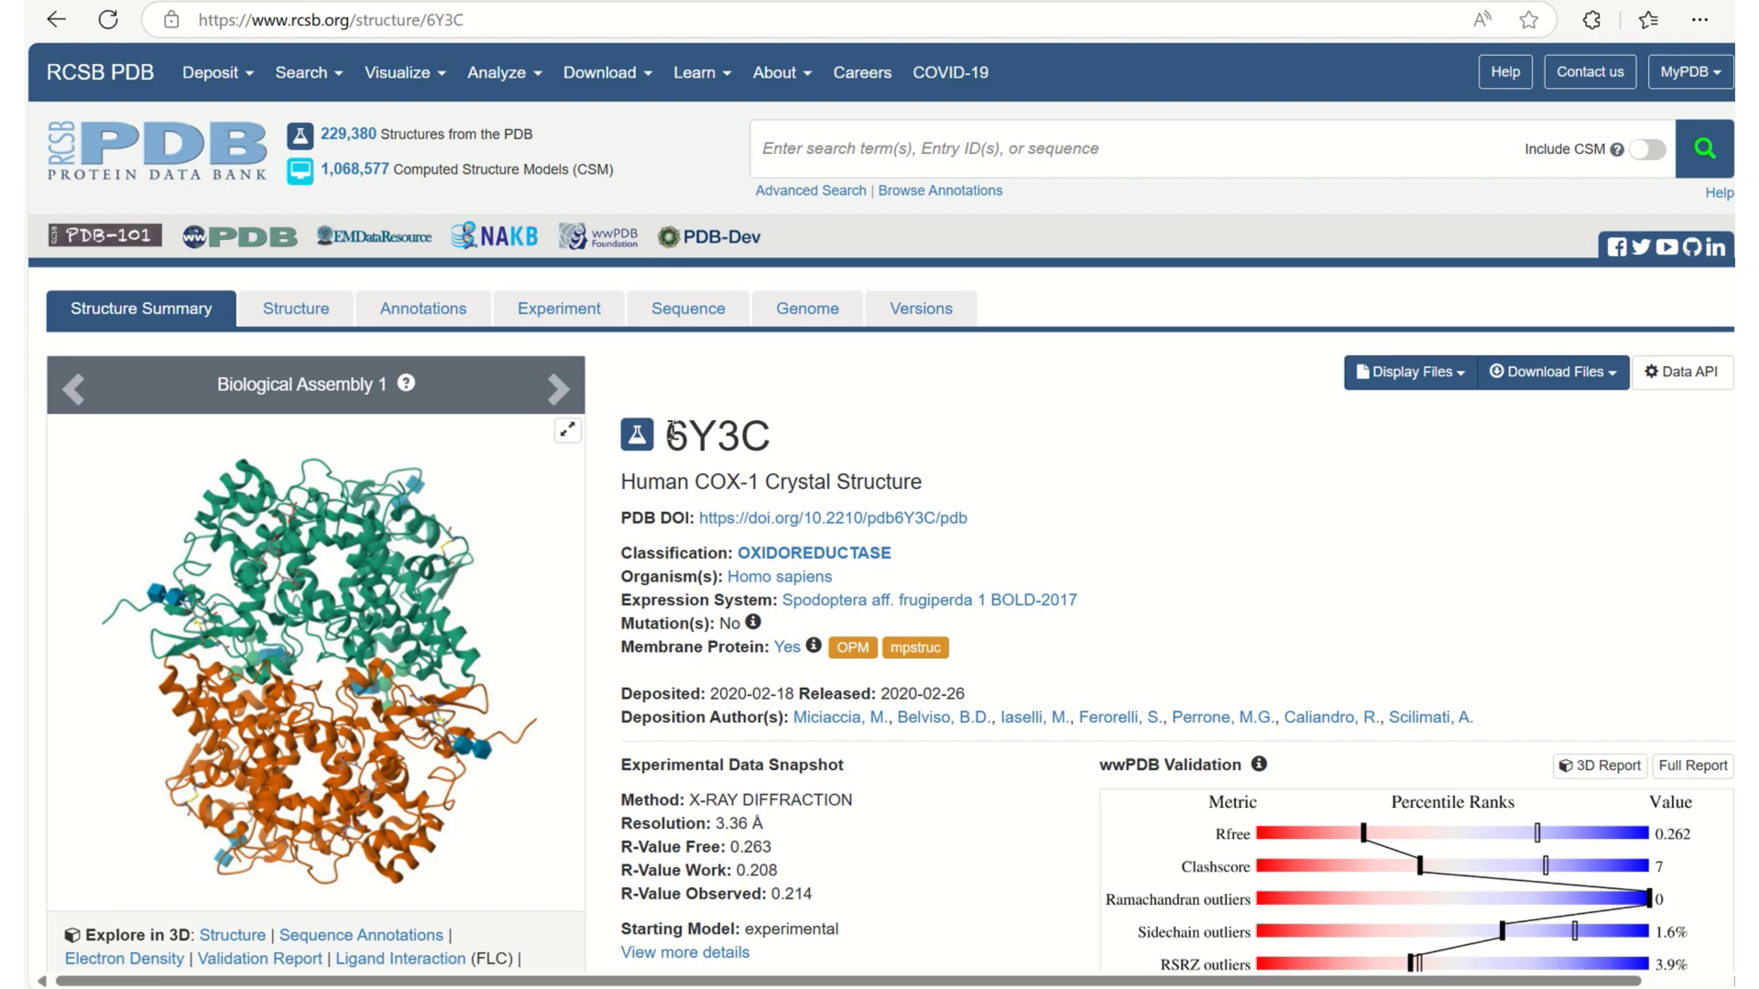
Step: Download the 6Y3C structure in PDB format
{"action": "scroll", "coordinate": [672, 431], "scroll_direction": "down", "scroll_amount": 3}
{"action": "scroll", "coordinate": [753, 382], "scroll_direction": "up", "scroll_amount": 1}
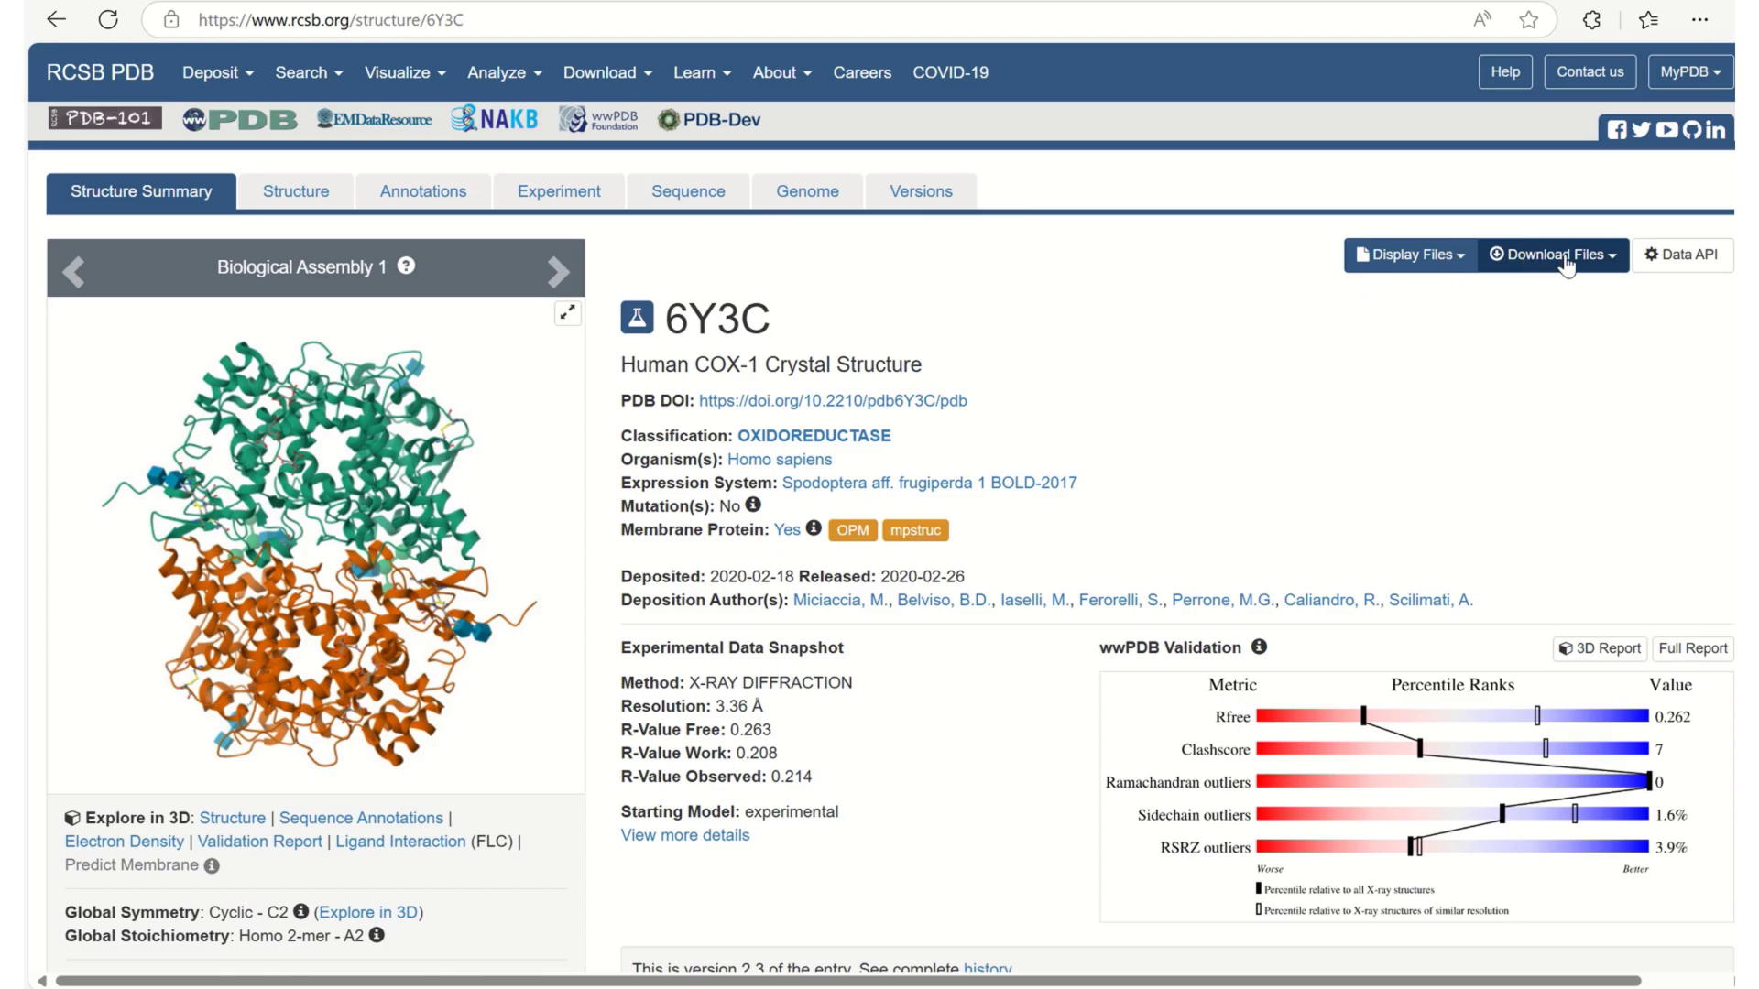
{"action": "left_click", "coordinate": [1615, 258]}
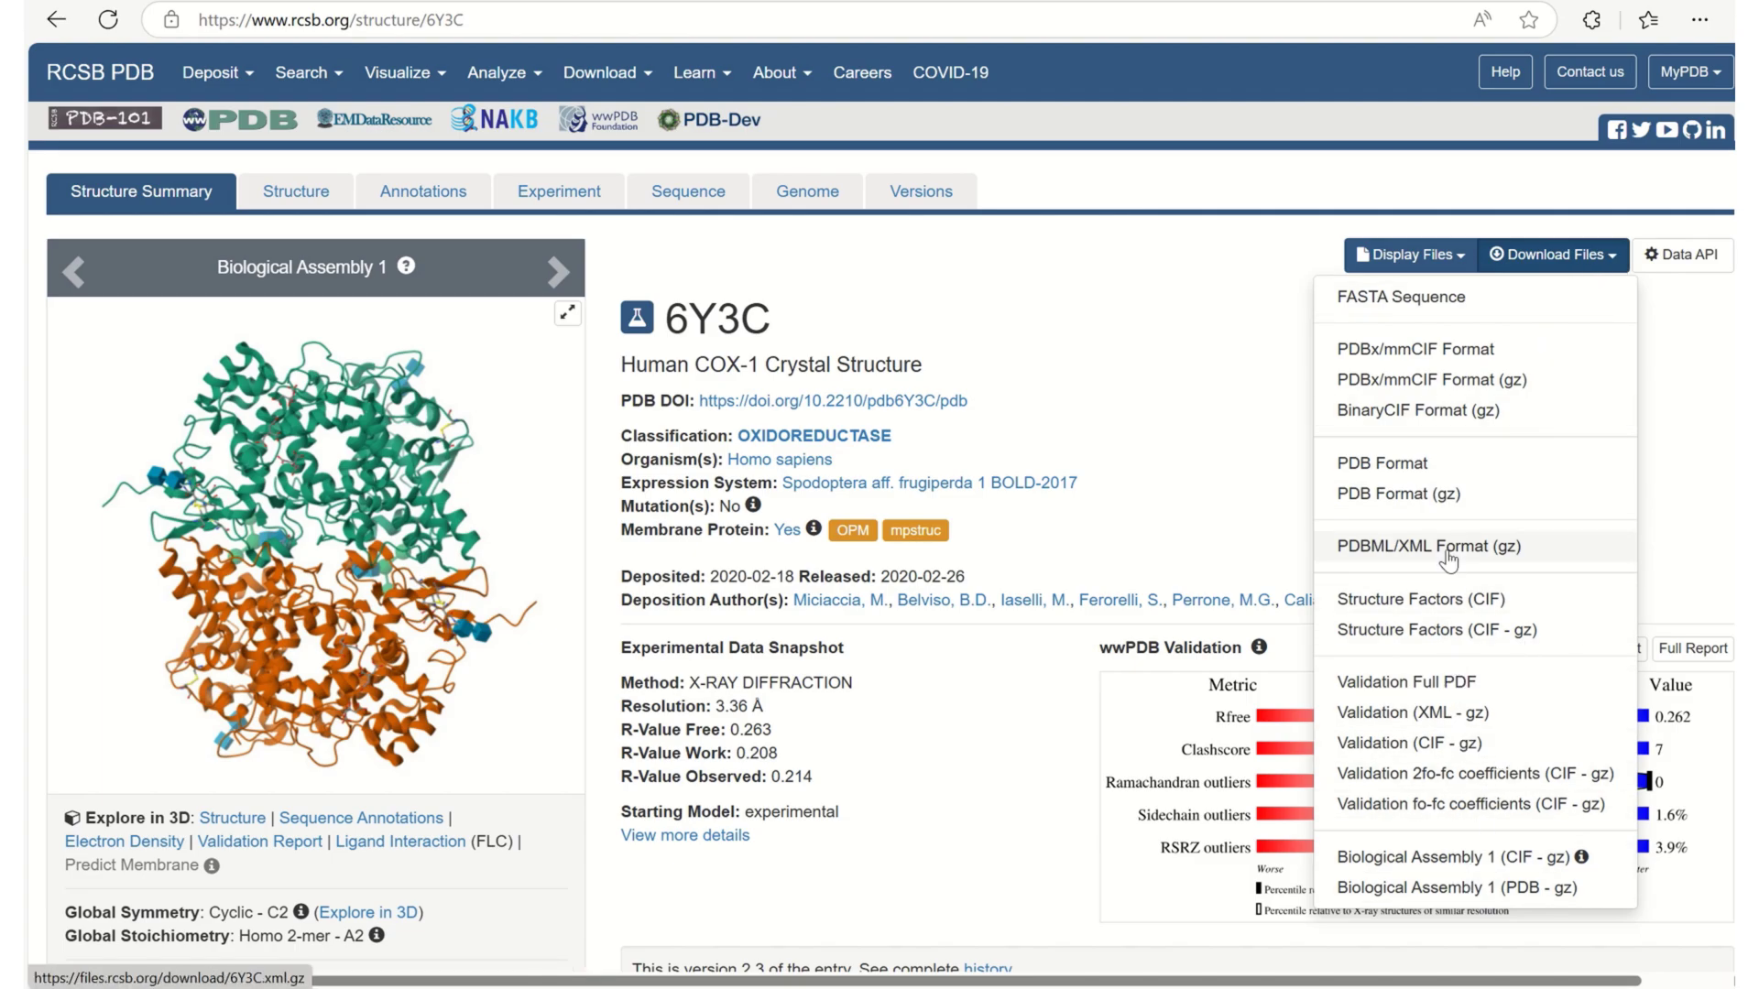
{"action": "left_click", "coordinate": [1387, 466]}
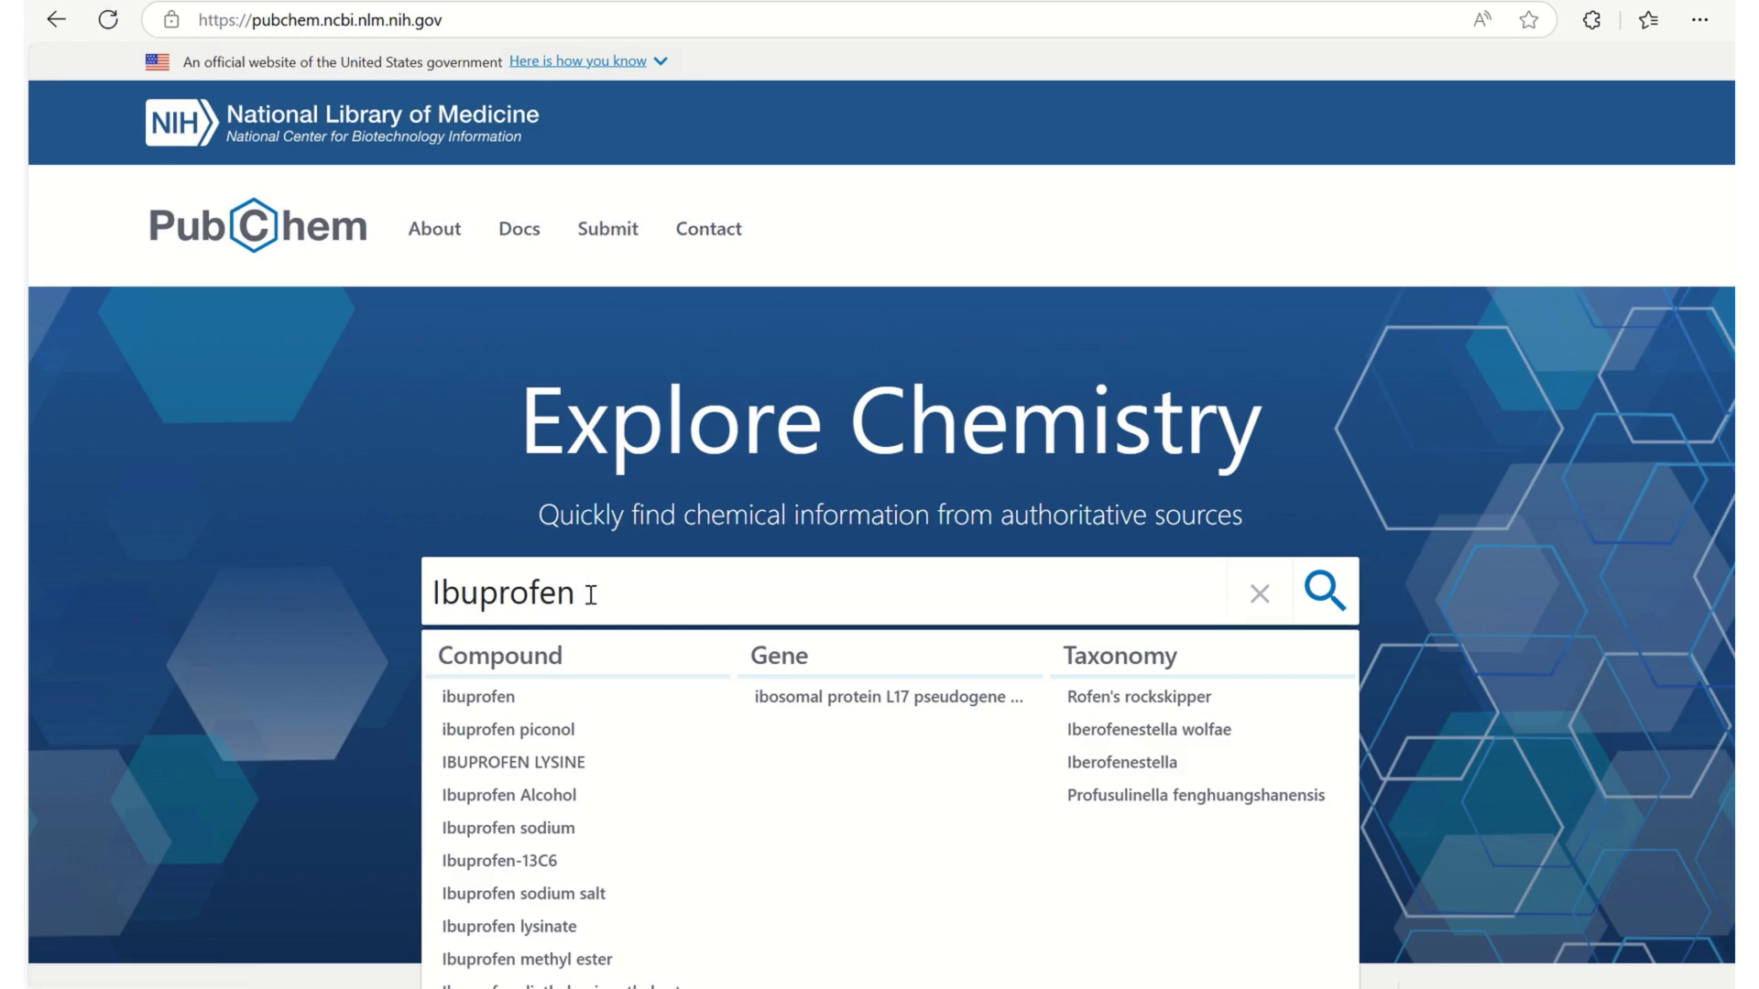
Step: Run the PubChem search for Ibuprofen and find compound CID 3672
{"action": "key", "text": "Return"}
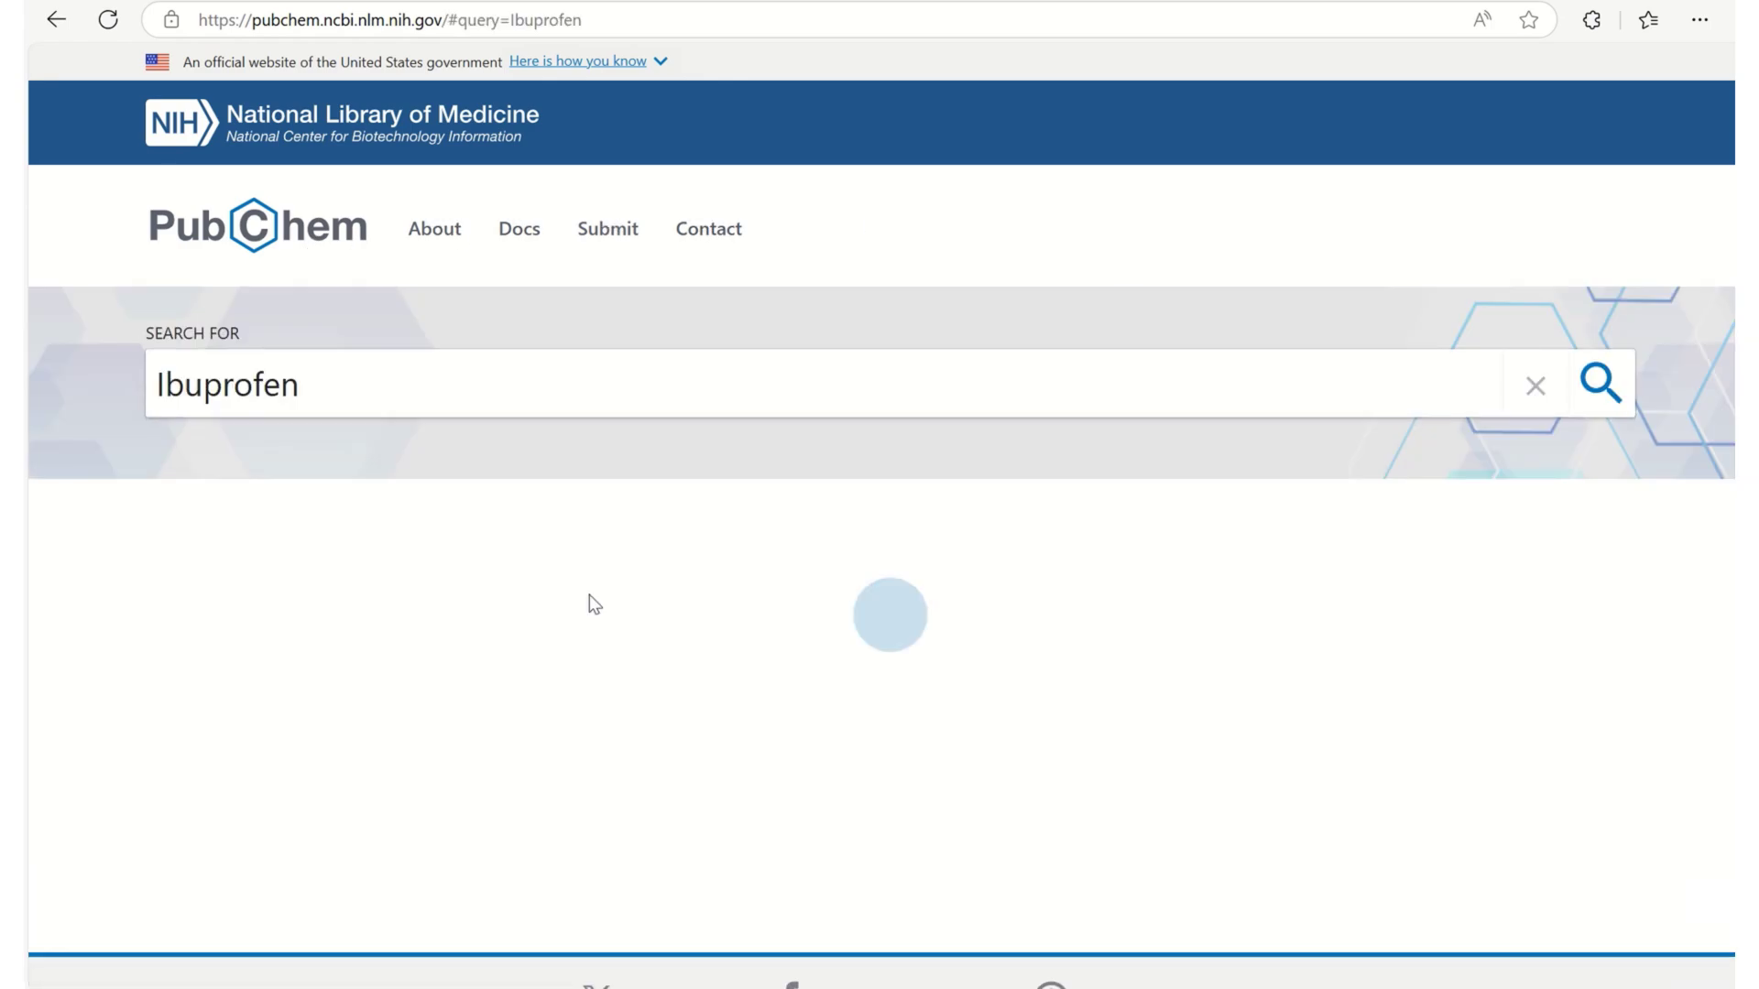
{"action": "scroll", "coordinate": [422, 536], "scroll_direction": "down", "scroll_amount": 1}
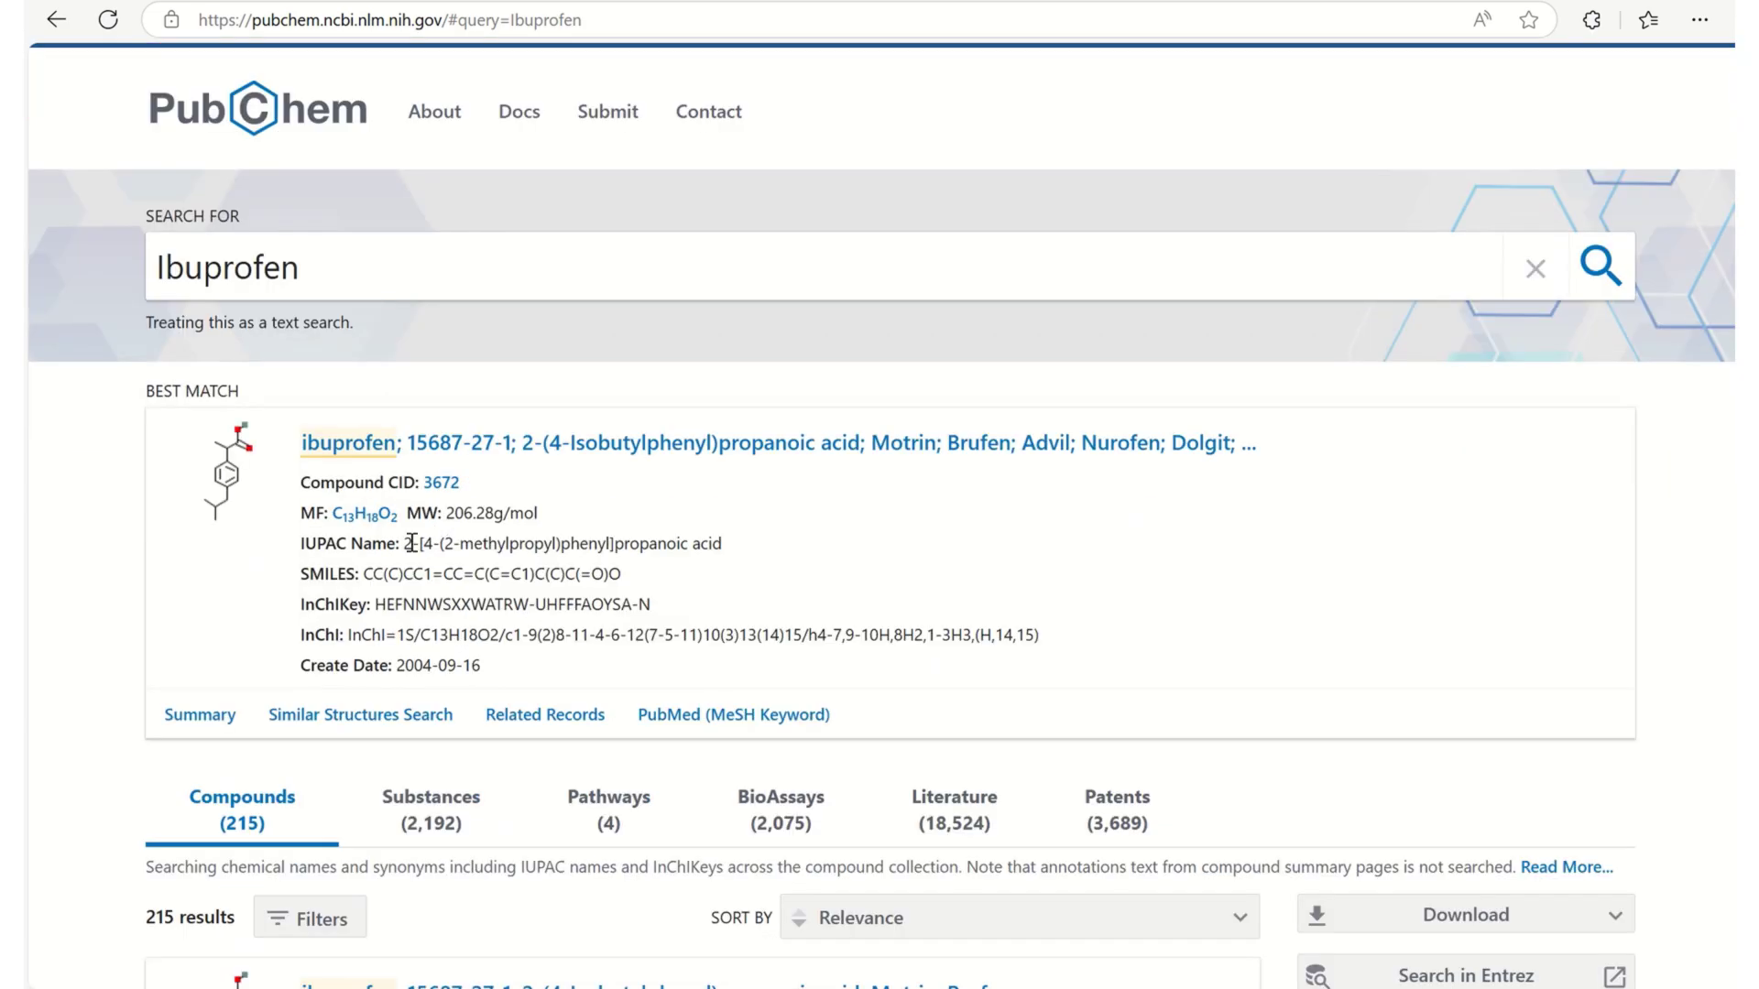
{"action": "scroll", "coordinate": [354, 623], "scroll_direction": "down", "scroll_amount": 3}
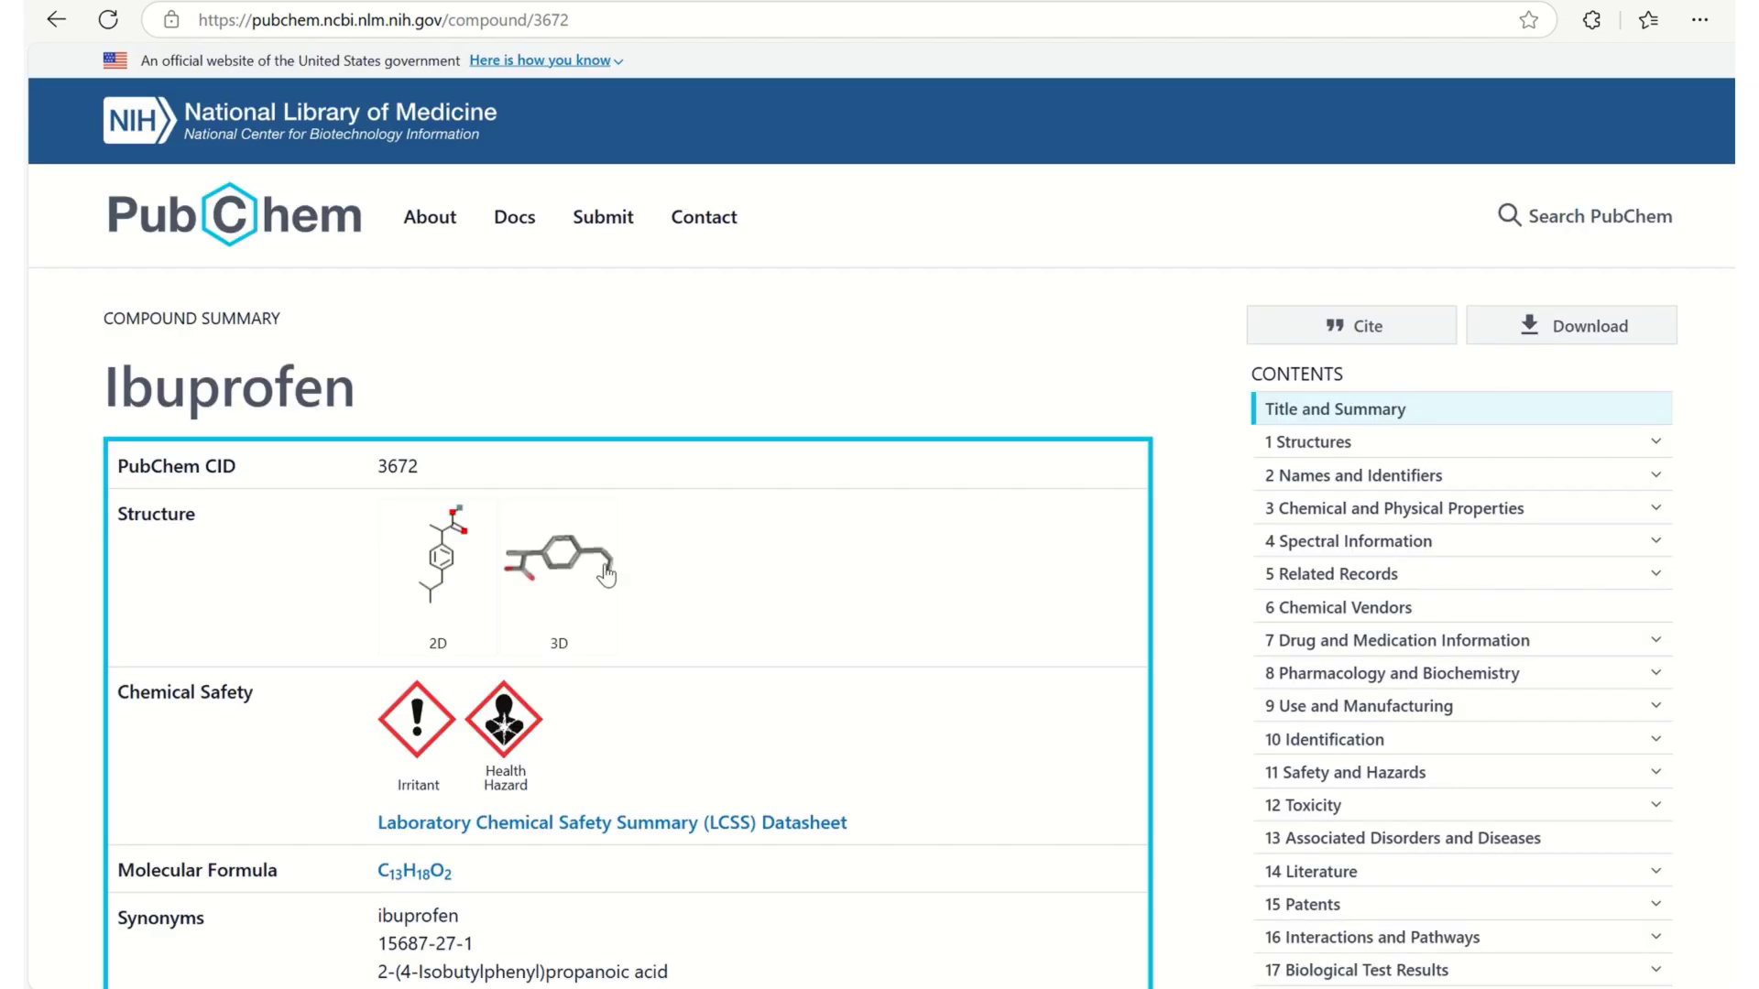
Step: Save ibuprofen's 3D conformer as SDF, Conformer3D_COMPOUND_CID_3672.sdf
{"action": "scroll", "coordinate": [604, 576], "scroll_direction": "down", "scroll_amount": 4}
{"action": "scroll", "coordinate": [605, 576], "scroll_direction": "down", "scroll_amount": 10}
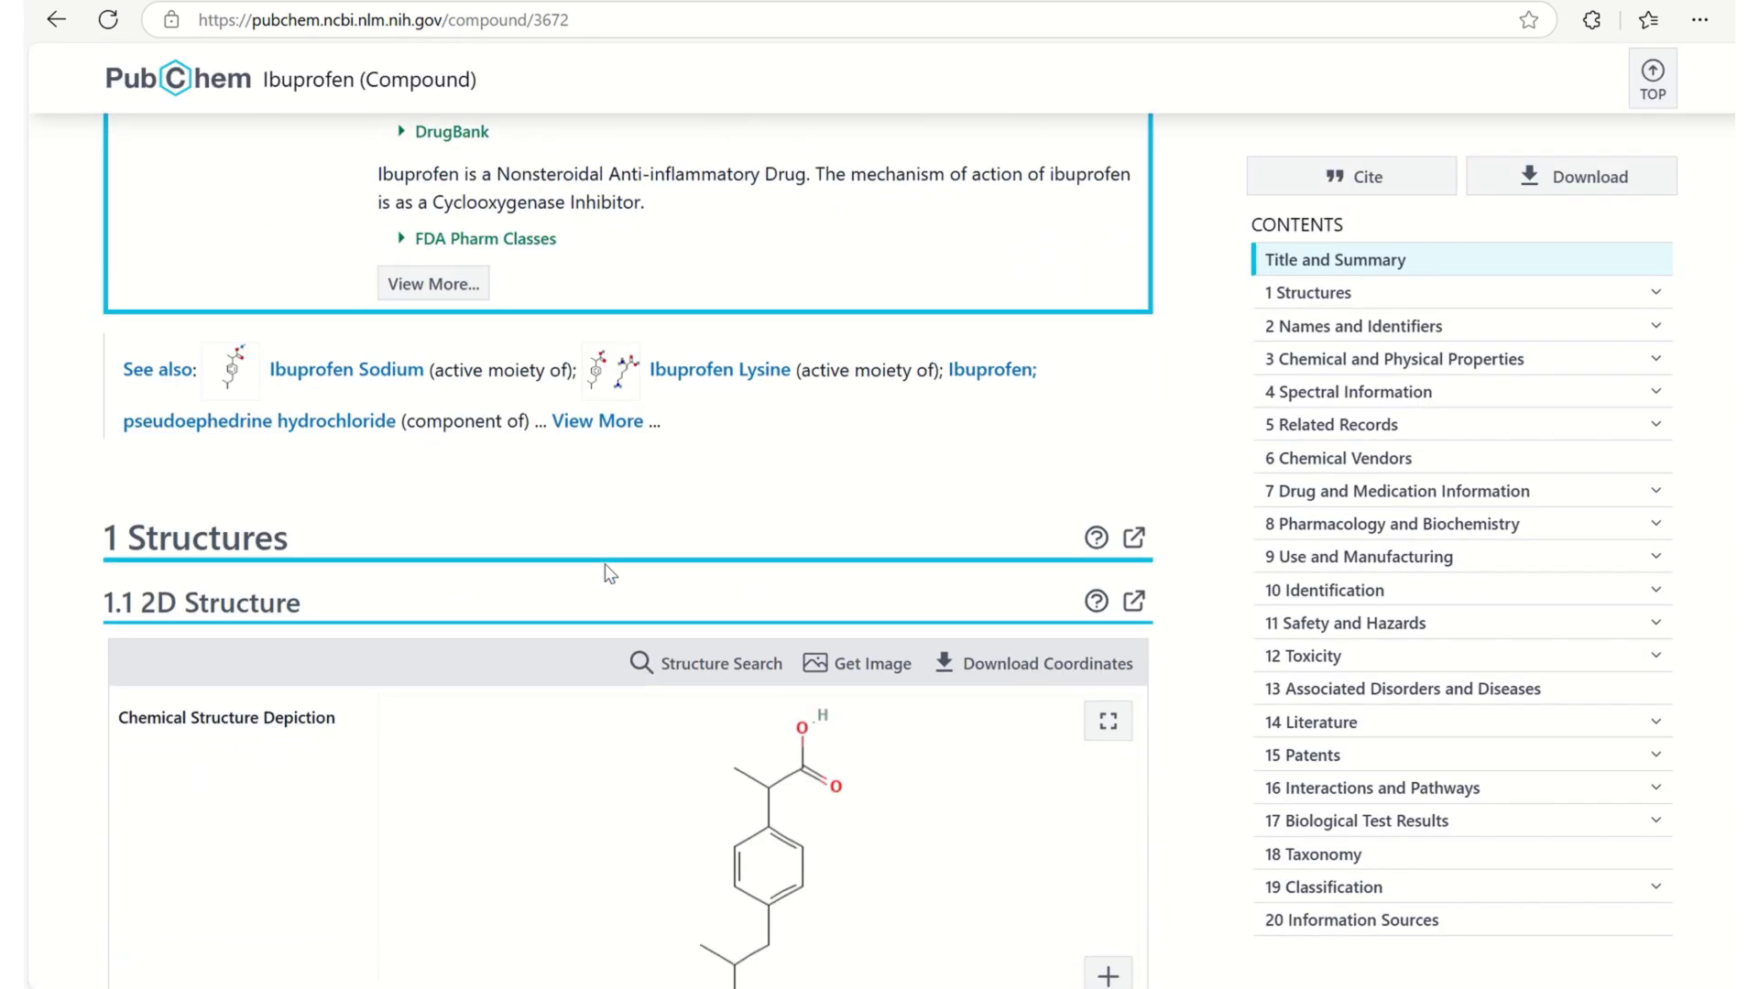
{"action": "scroll", "coordinate": [360, 557], "scroll_direction": "down", "scroll_amount": 6}
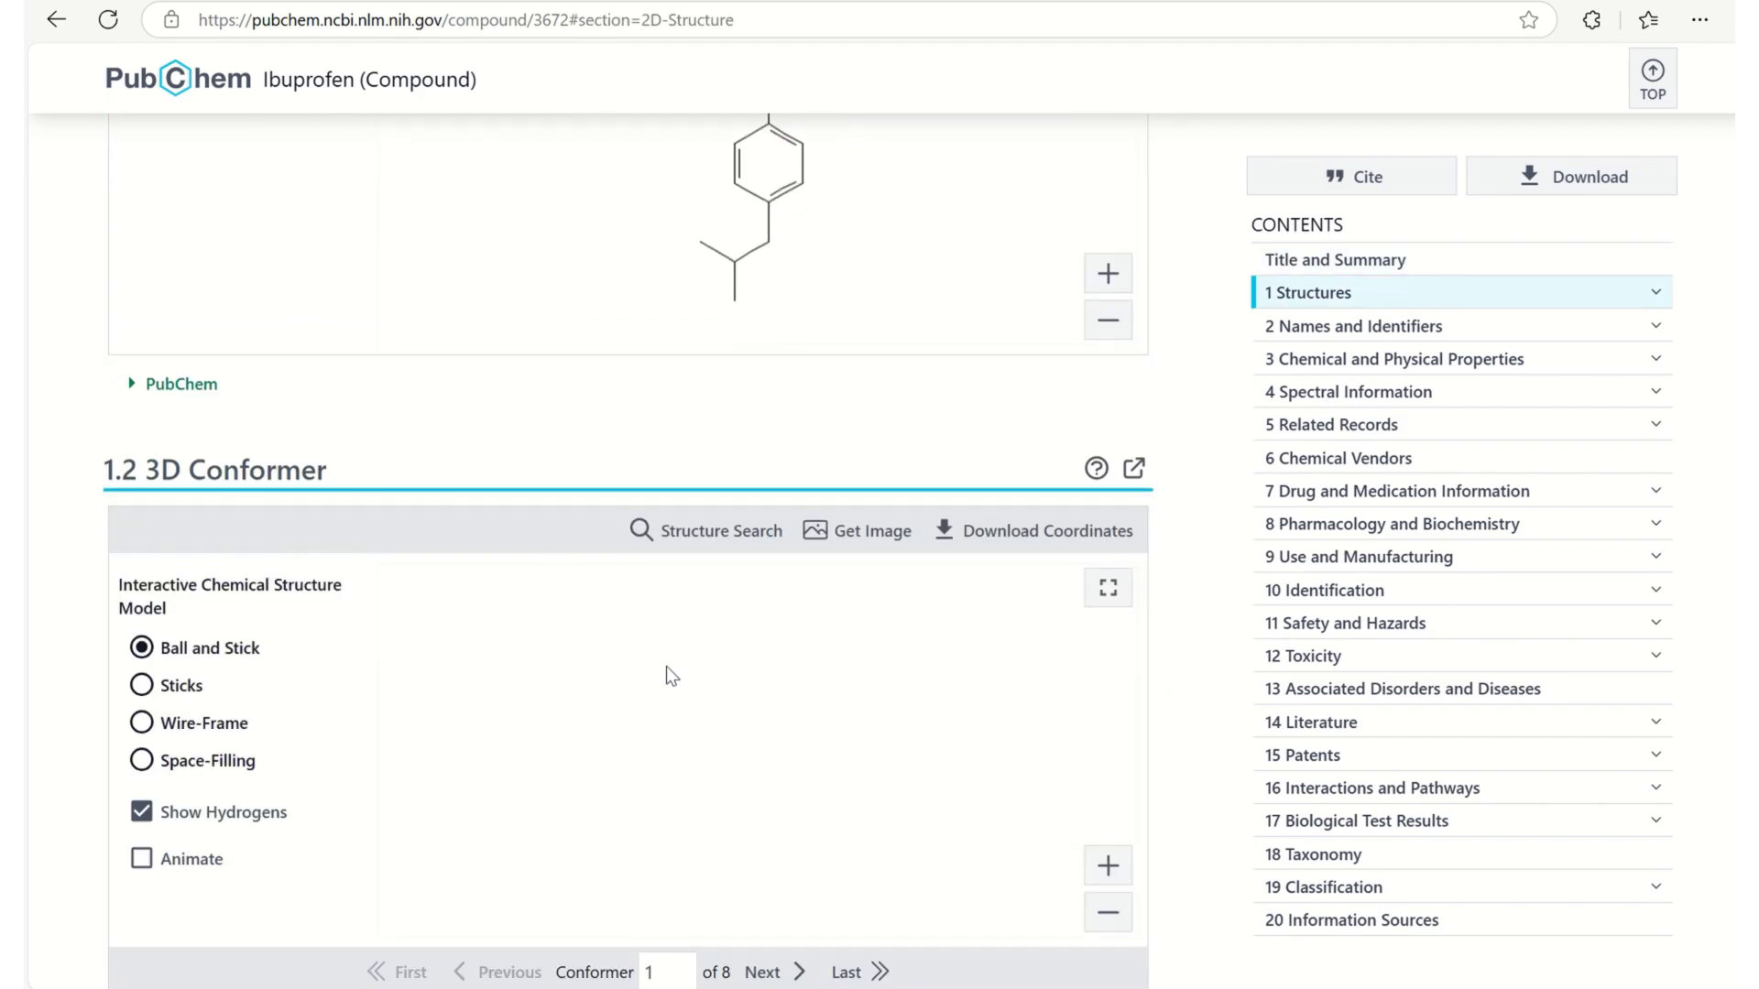
{"action": "scroll", "coordinate": [667, 672], "scroll_direction": "down", "scroll_amount": 1}
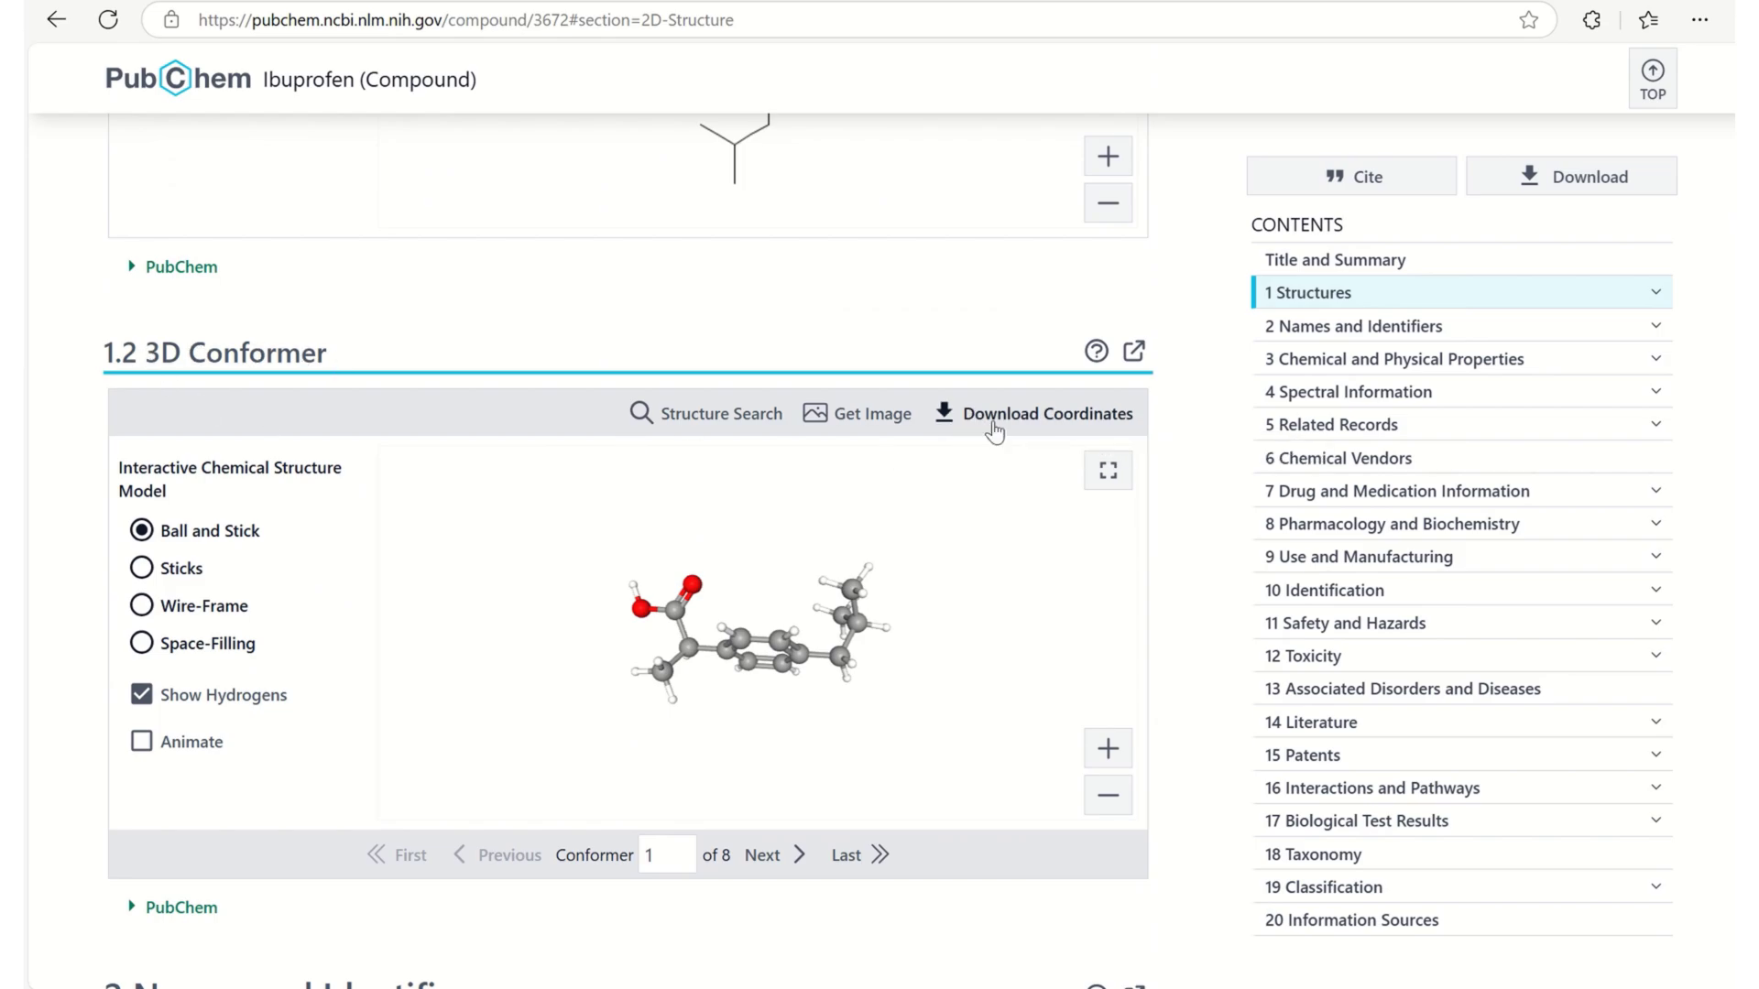
{"action": "left_click", "coordinate": [1044, 417]}
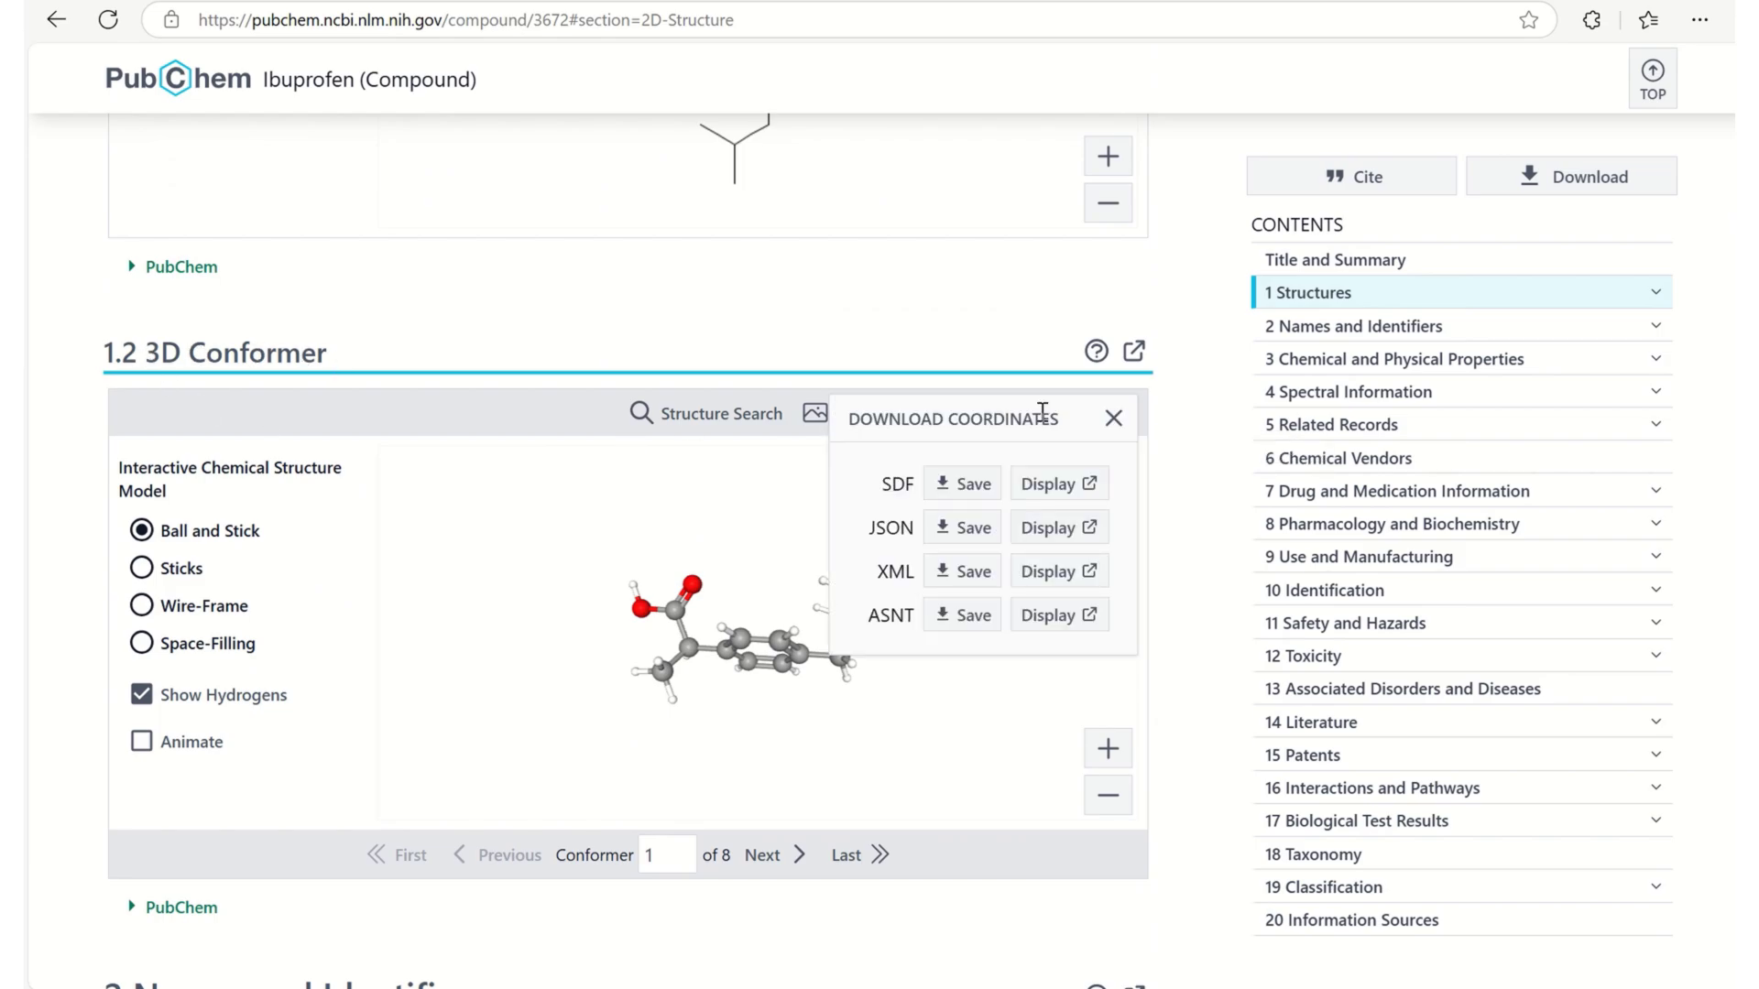
{"action": "left_click", "coordinate": [962, 489]}
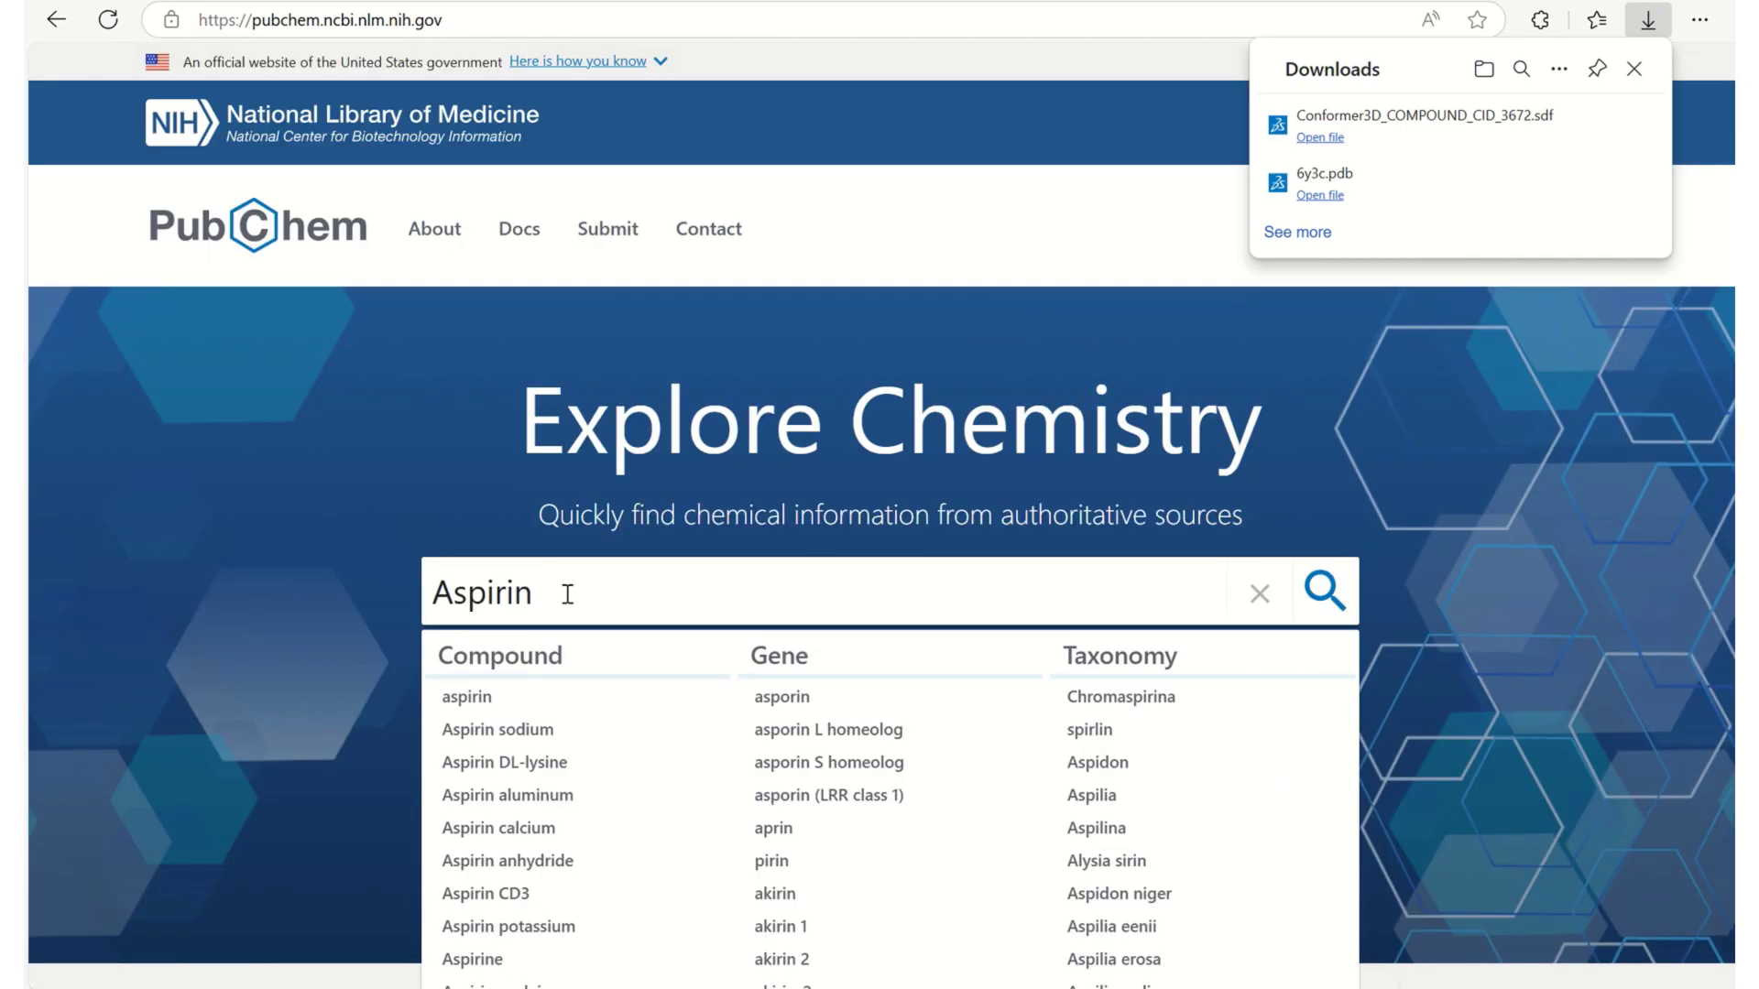
Step: Search PubChem for Aspirin and save its 3D conformer (CID 2244) as an SDF file
{"action": "key", "text": "Return"}
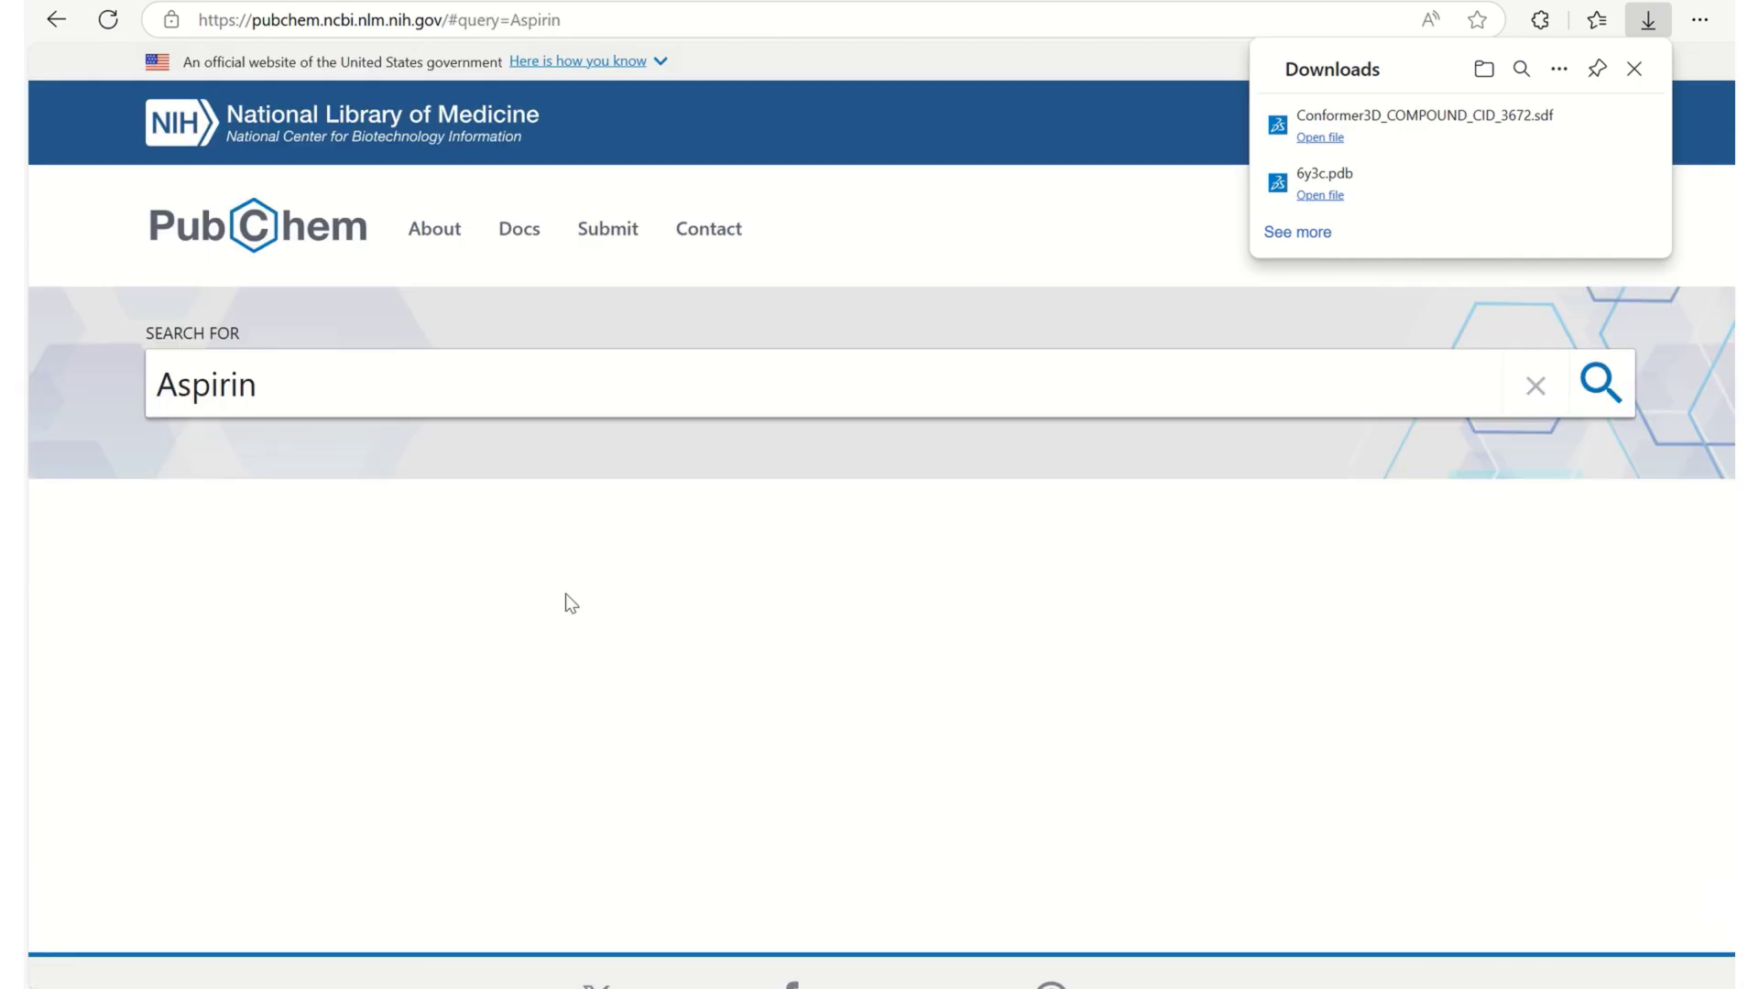
{"action": "scroll", "coordinate": [565, 598], "scroll_direction": "down", "scroll_amount": 6}
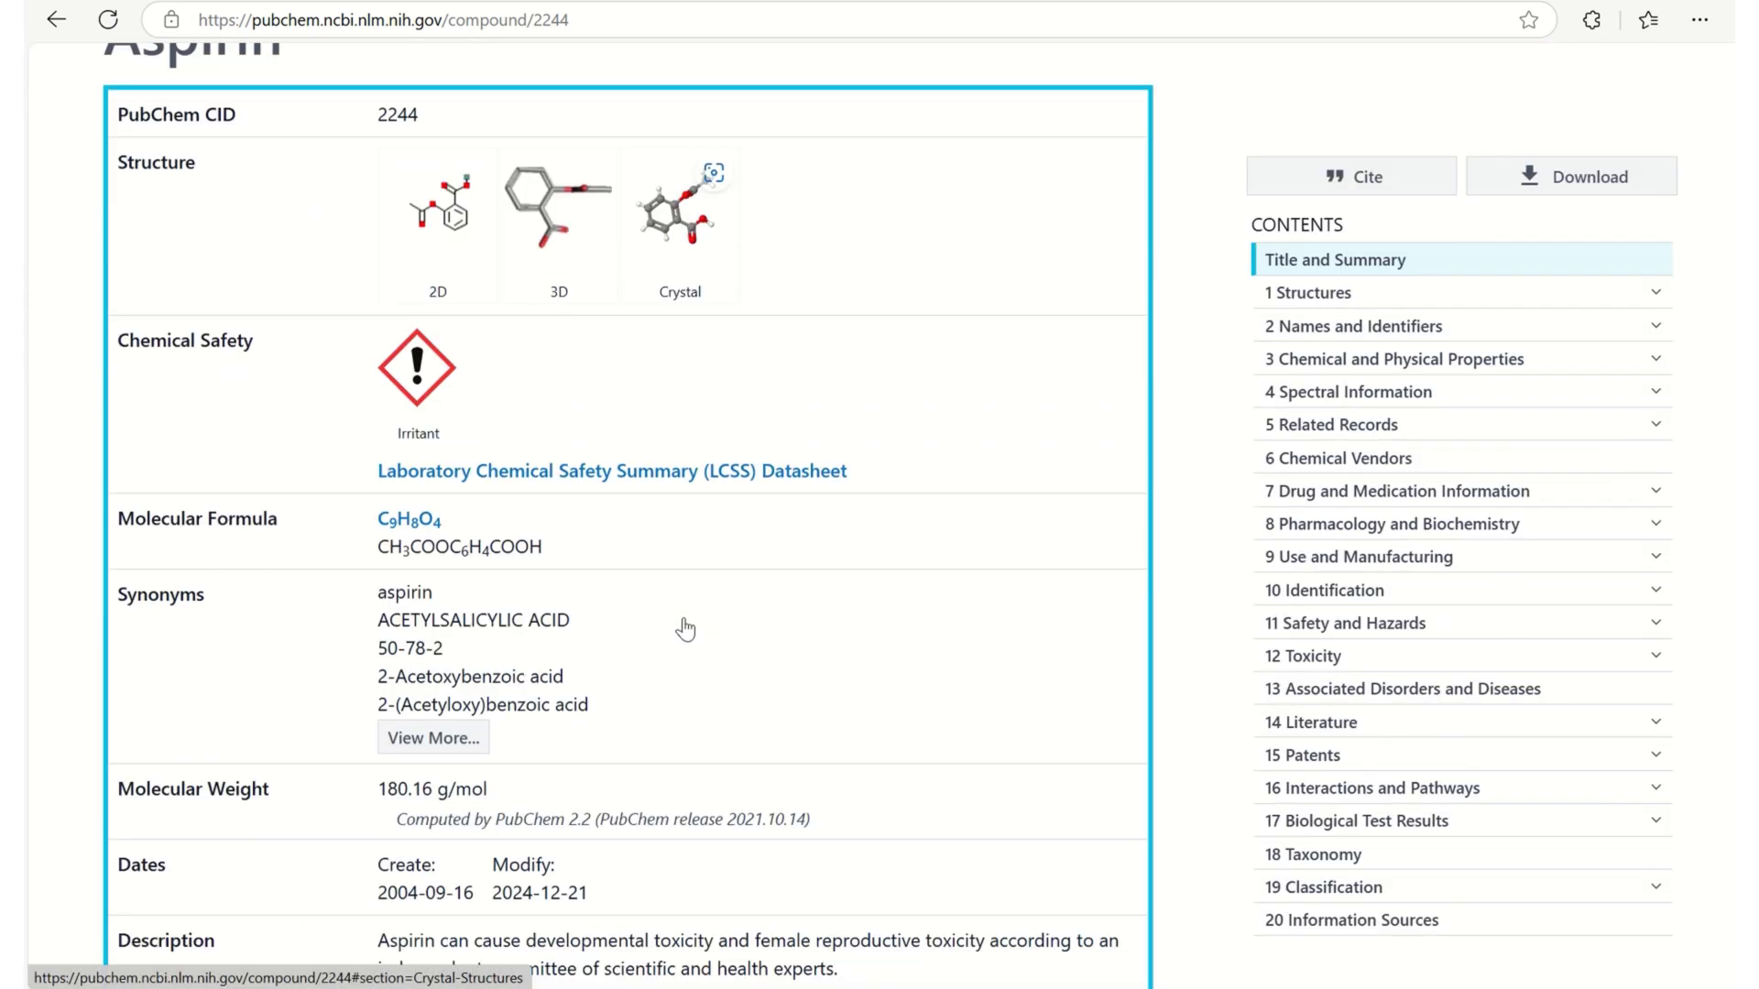
{"action": "scroll", "coordinate": [685, 623], "scroll_direction": "down", "scroll_amount": 10}
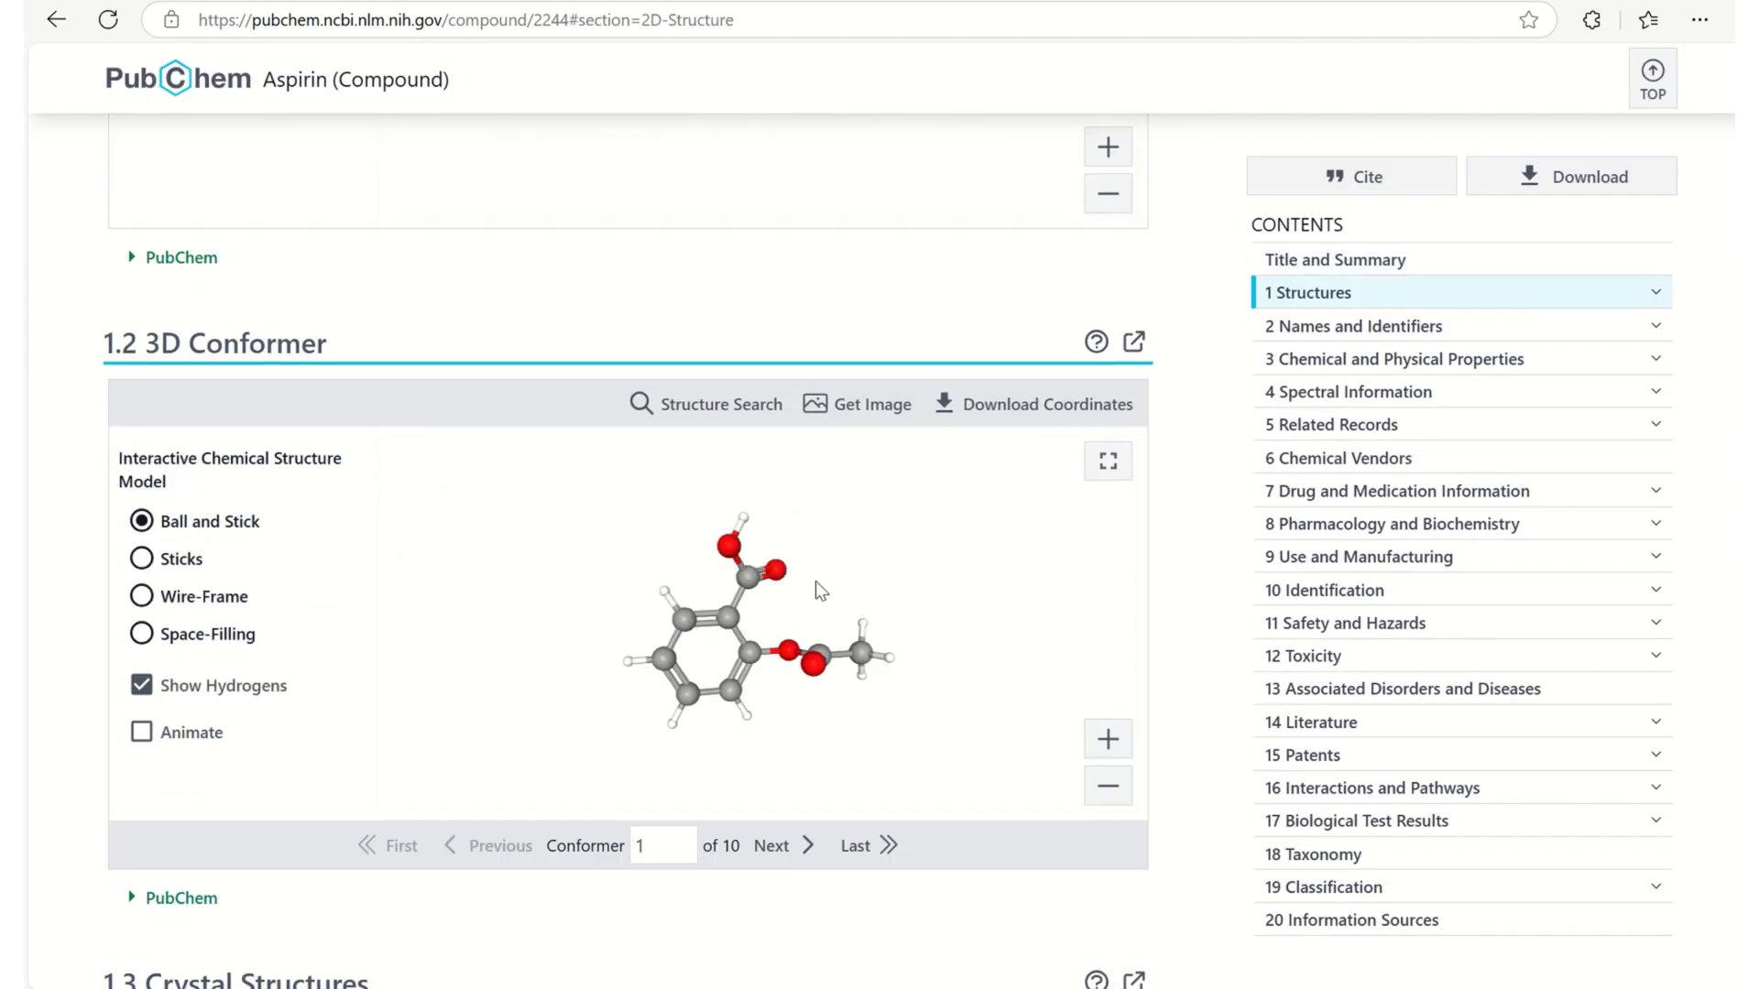
{"action": "left_click", "coordinate": [1044, 406]}
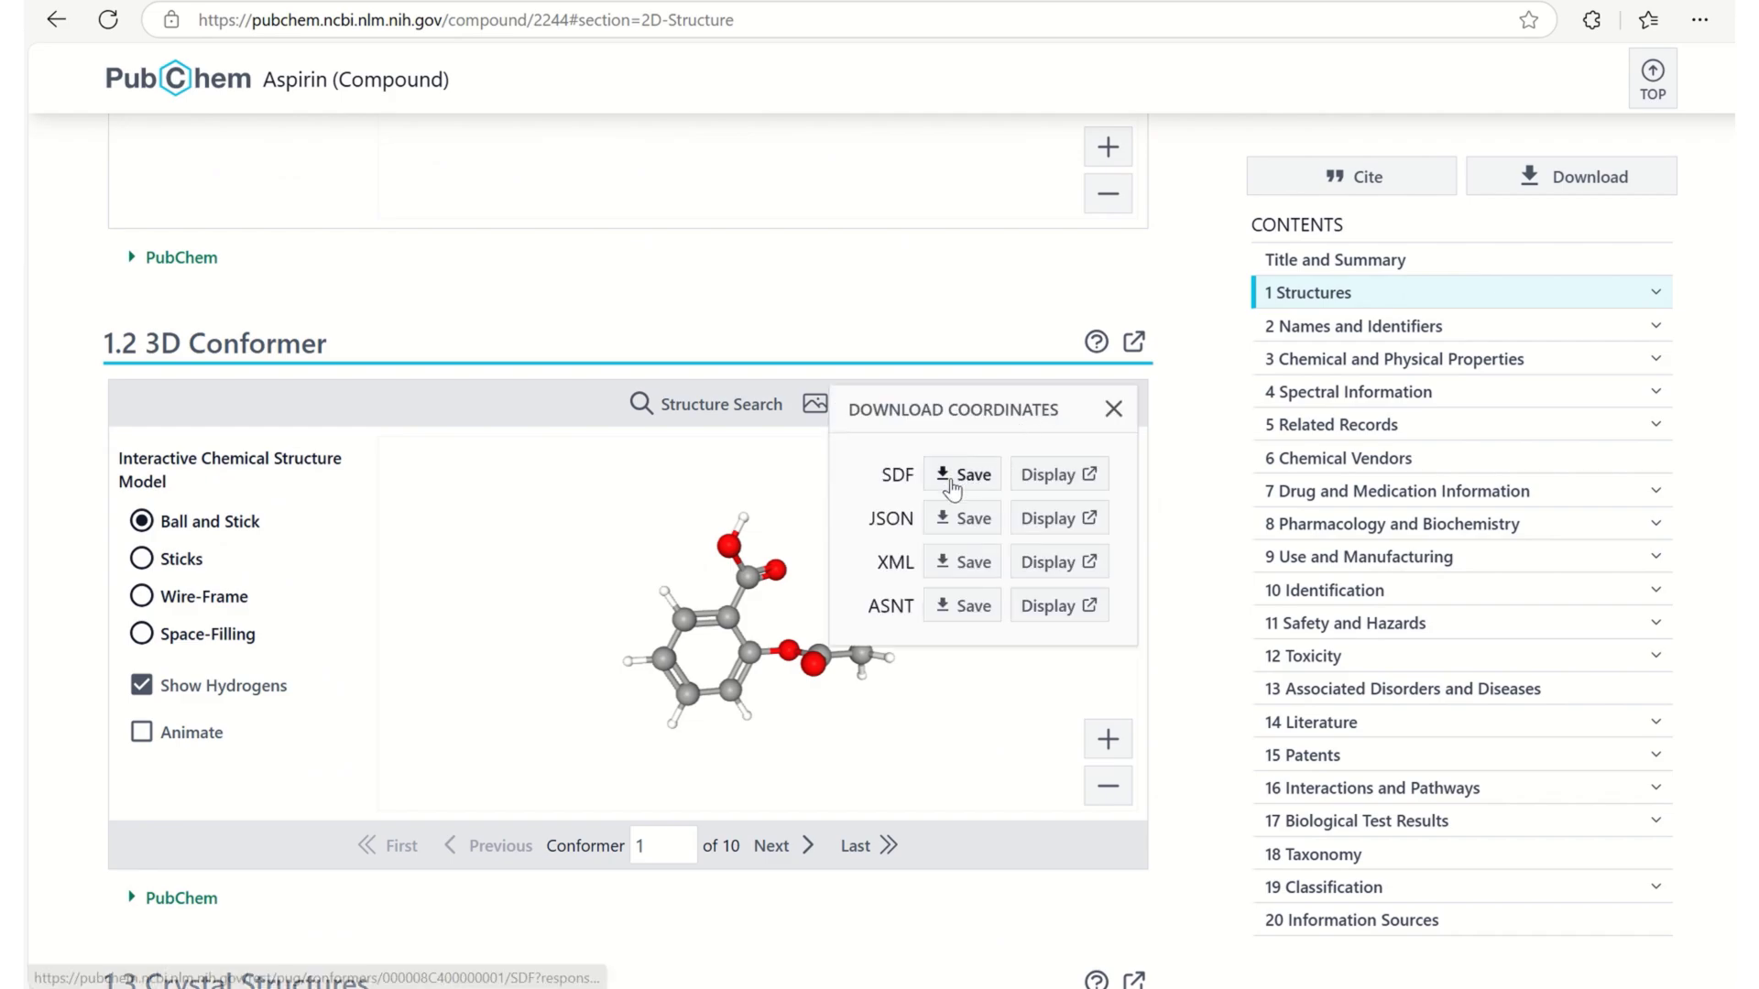
{"action": "left_click", "coordinate": [951, 484]}
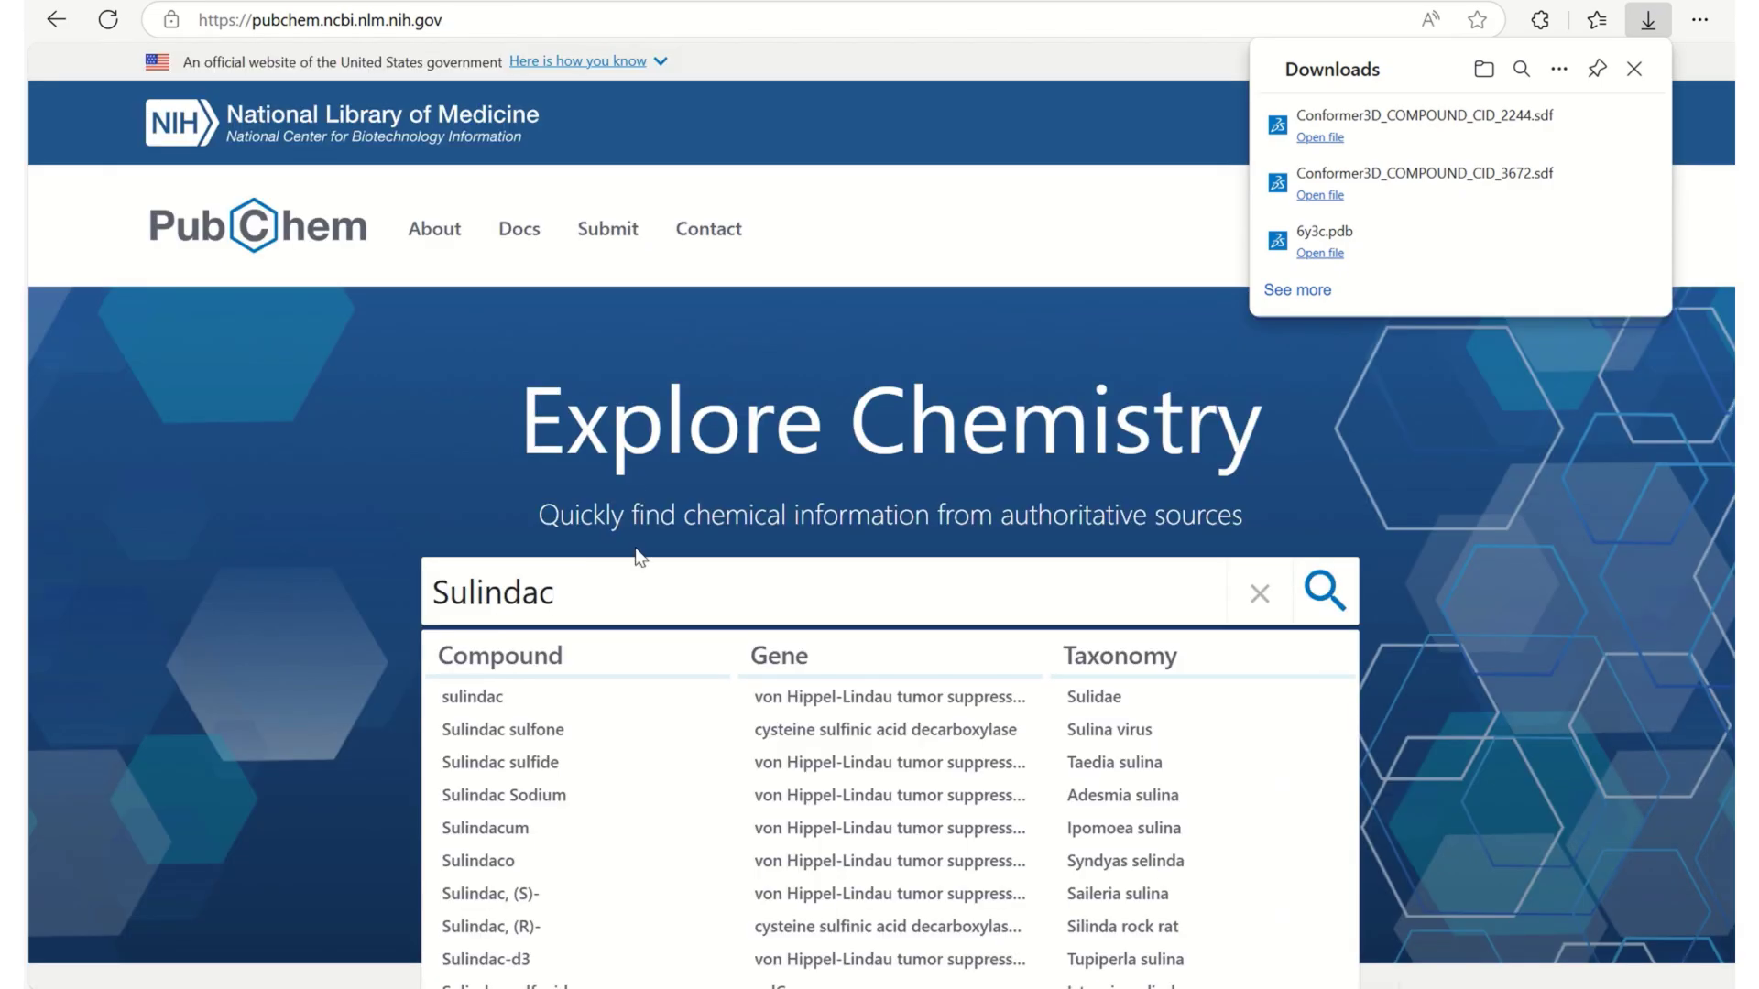
Step: Search Sulindac and save its 3D conformer as Conformer3D_COMPOUND_CID_1548887.sdf
{"action": "key", "text": "Return"}
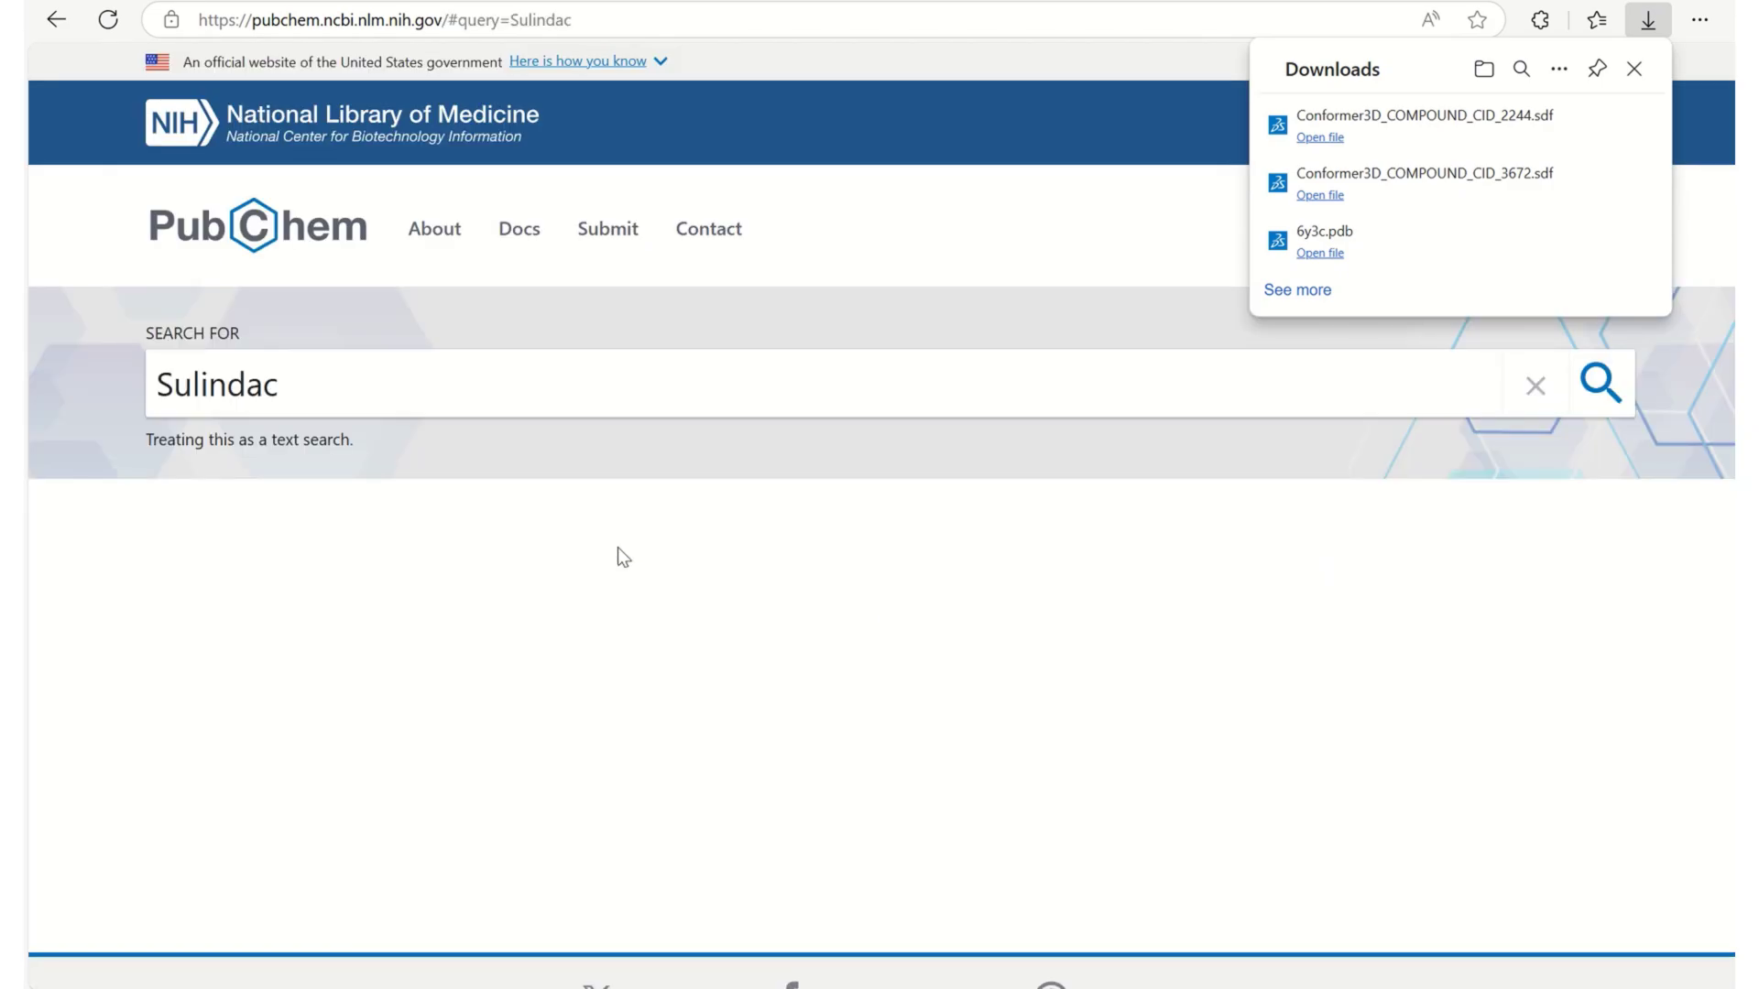
{"action": "scroll", "coordinate": [619, 550], "scroll_direction": "down", "scroll_amount": 1}
{"action": "scroll", "coordinate": [620, 550], "scroll_direction": "down", "scroll_amount": 2}
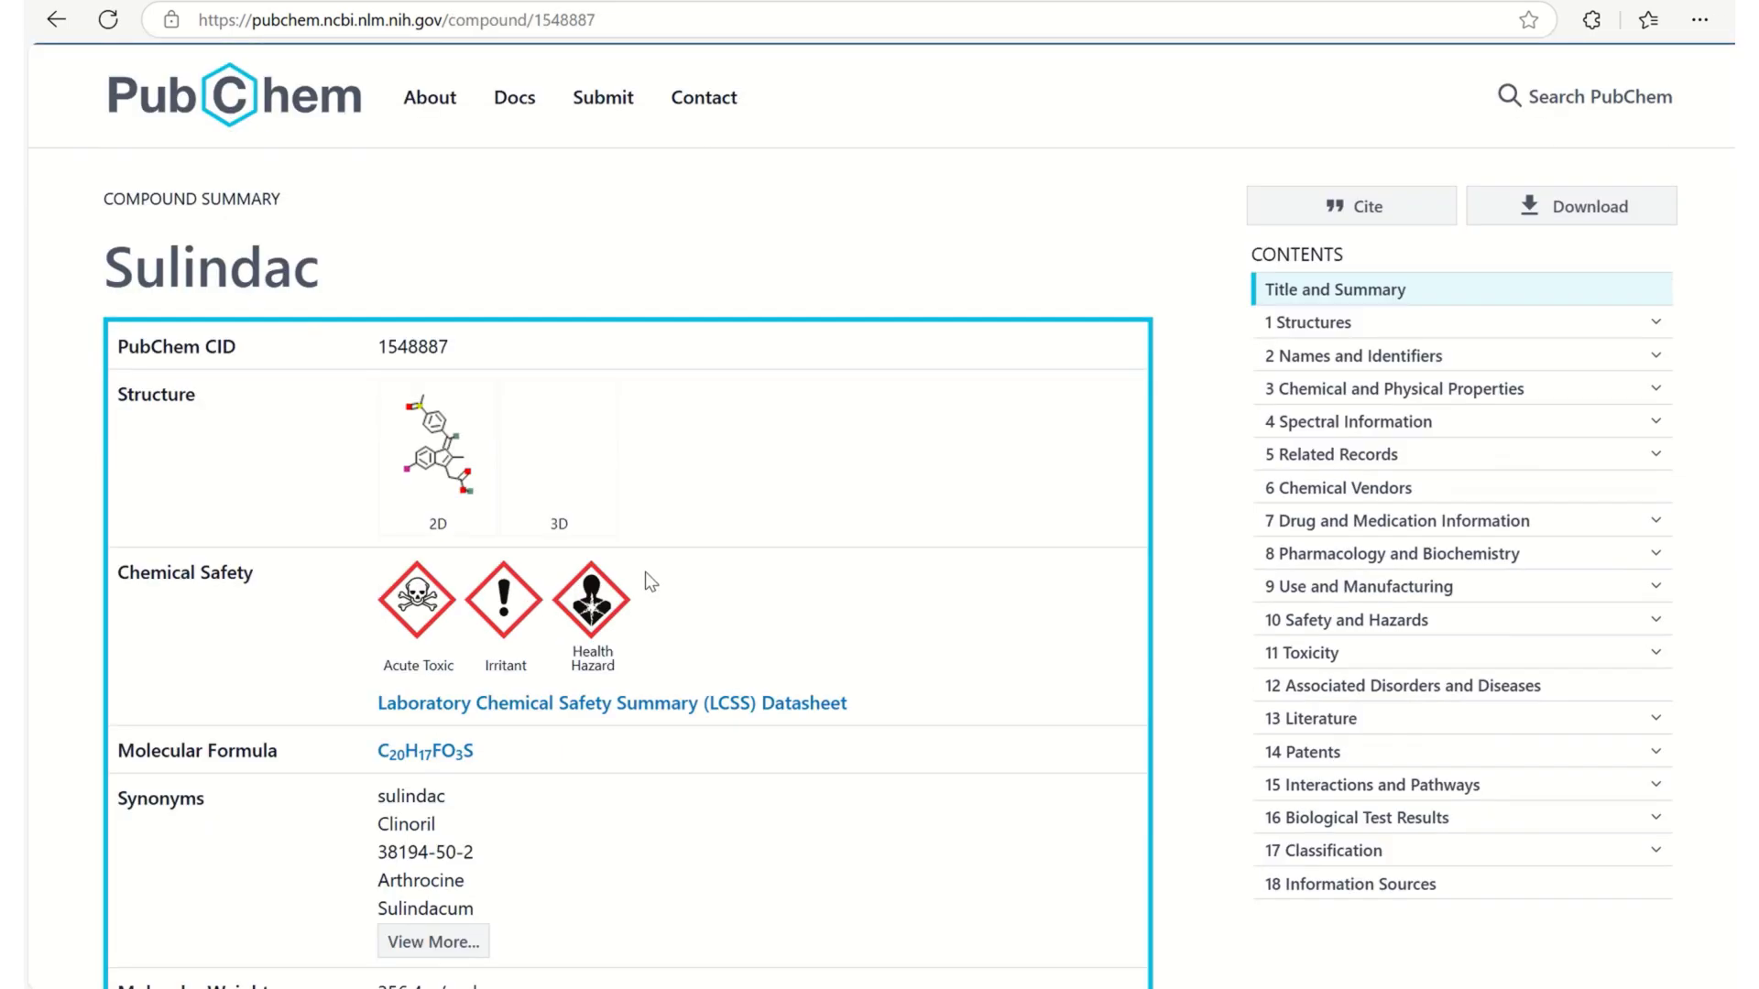
{"action": "scroll", "coordinate": [645, 582], "scroll_direction": "down", "scroll_amount": 5}
{"action": "scroll", "coordinate": [645, 572], "scroll_direction": "down", "scroll_amount": 20}
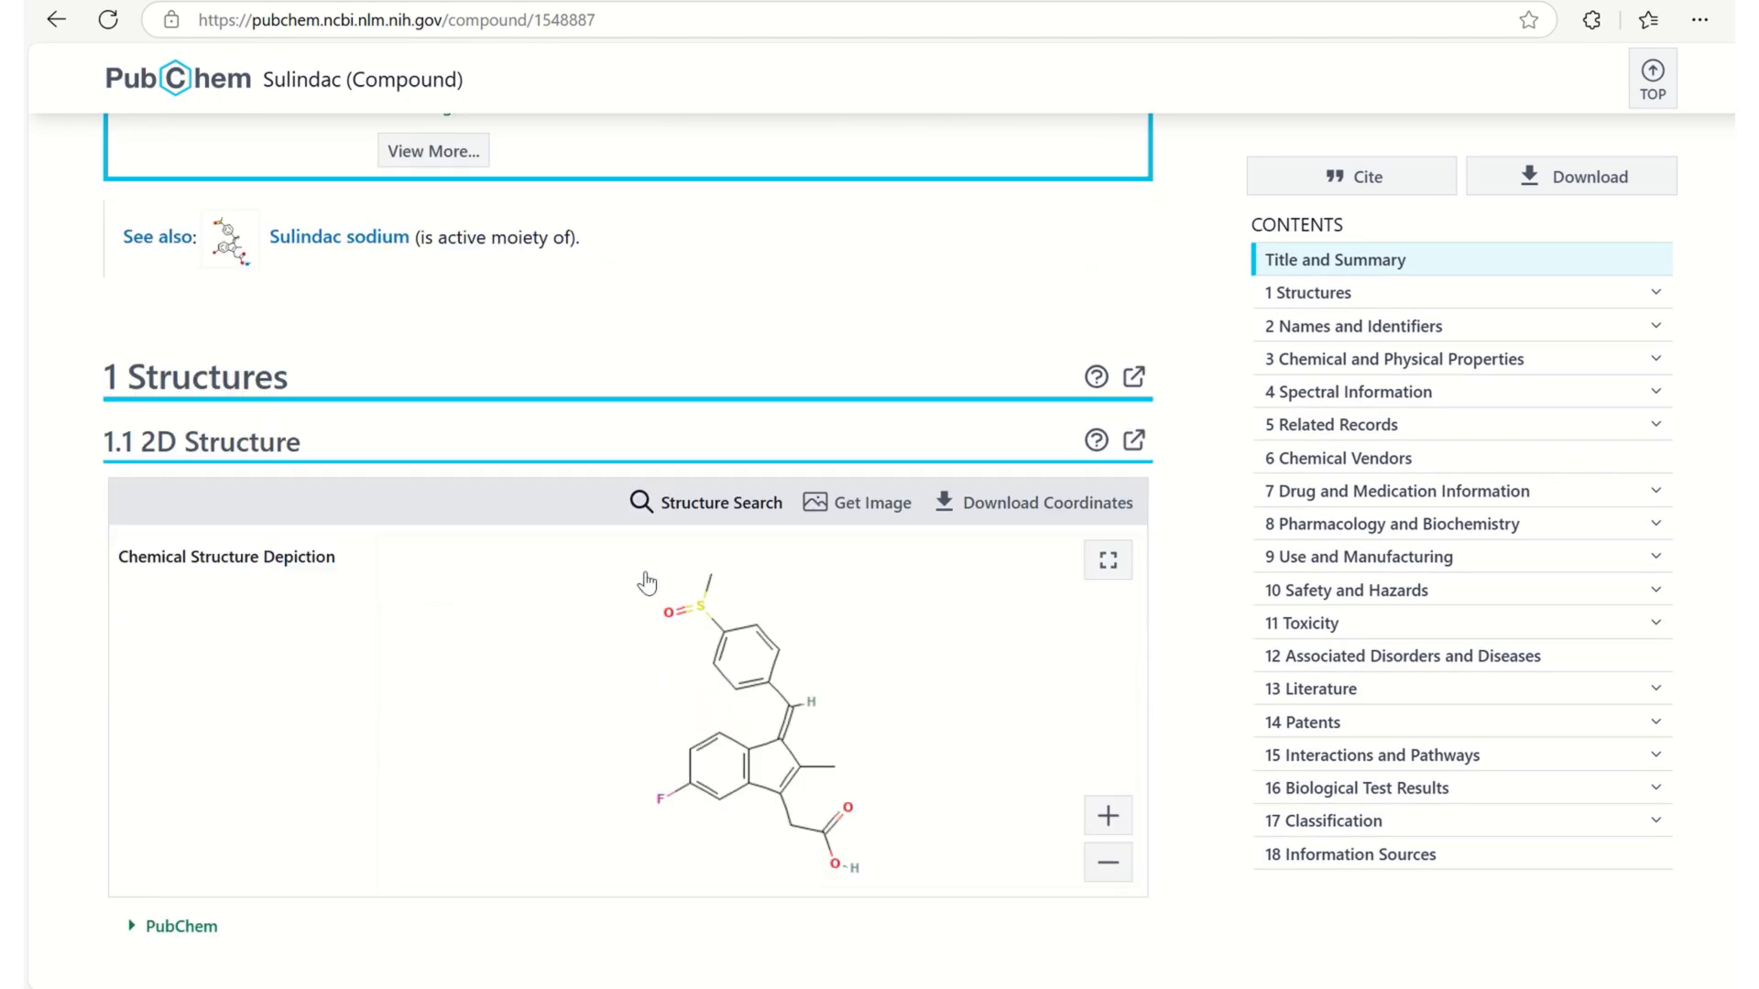
{"action": "scroll", "coordinate": [645, 575], "scroll_direction": "down", "scroll_amount": 3}
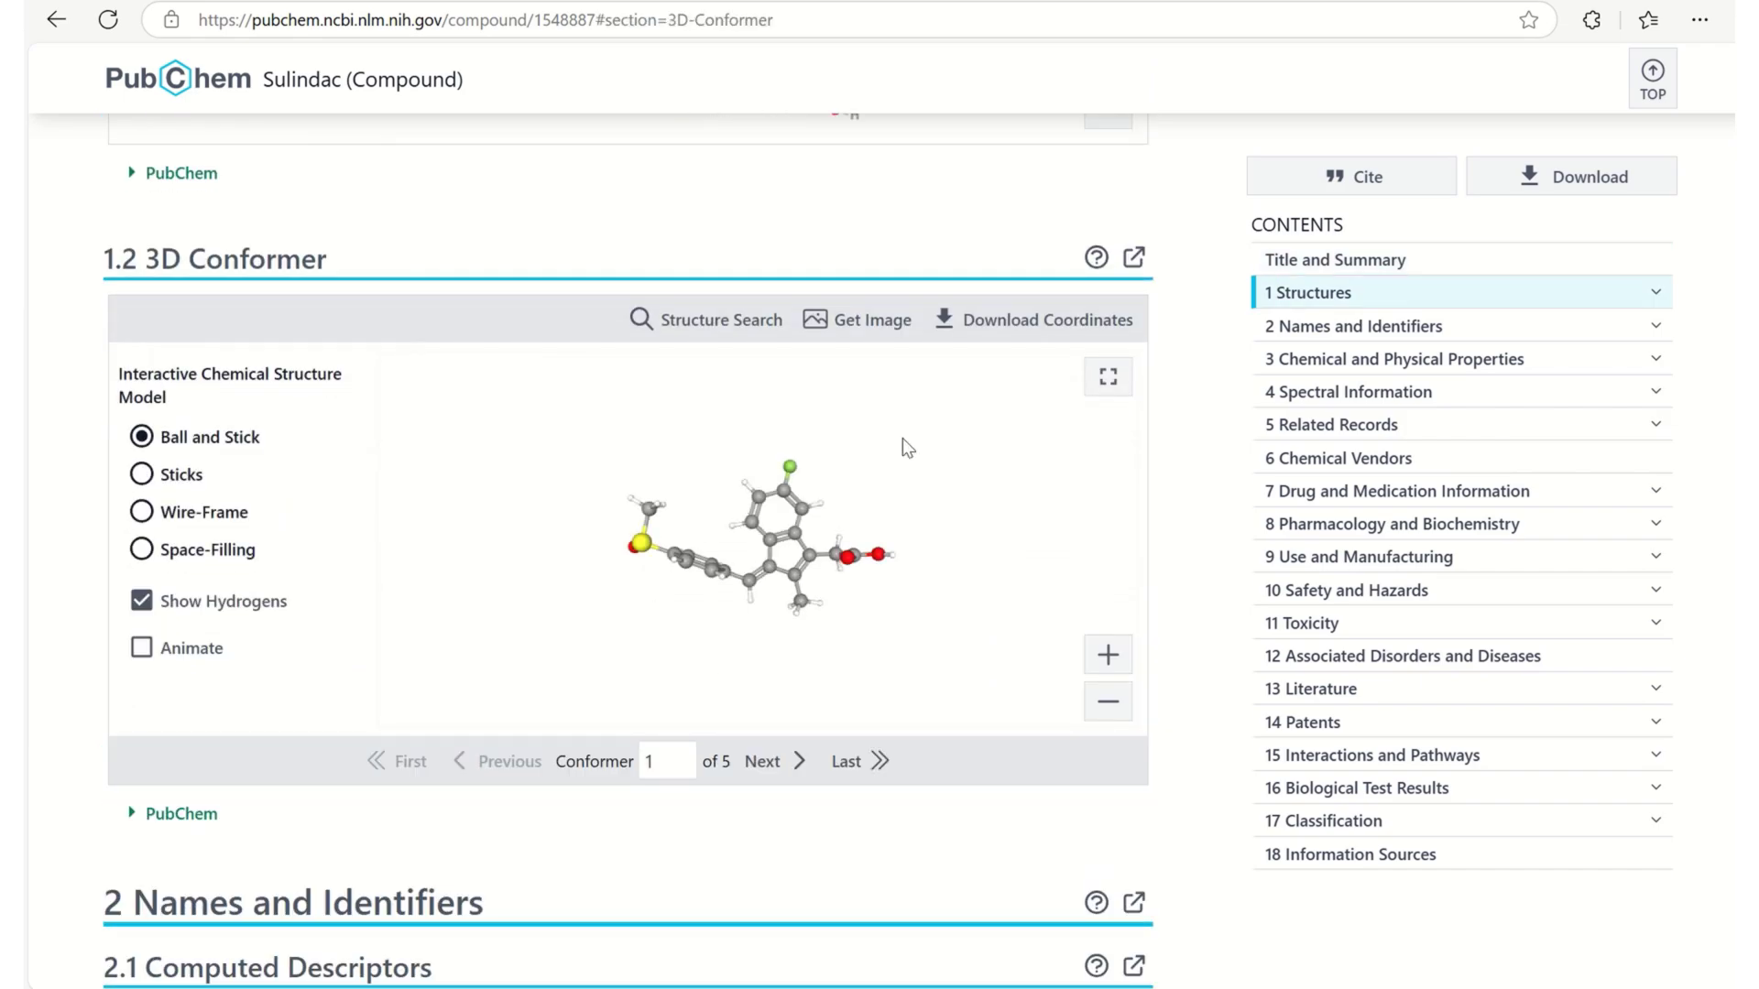
{"action": "left_click", "coordinate": [1061, 318]}
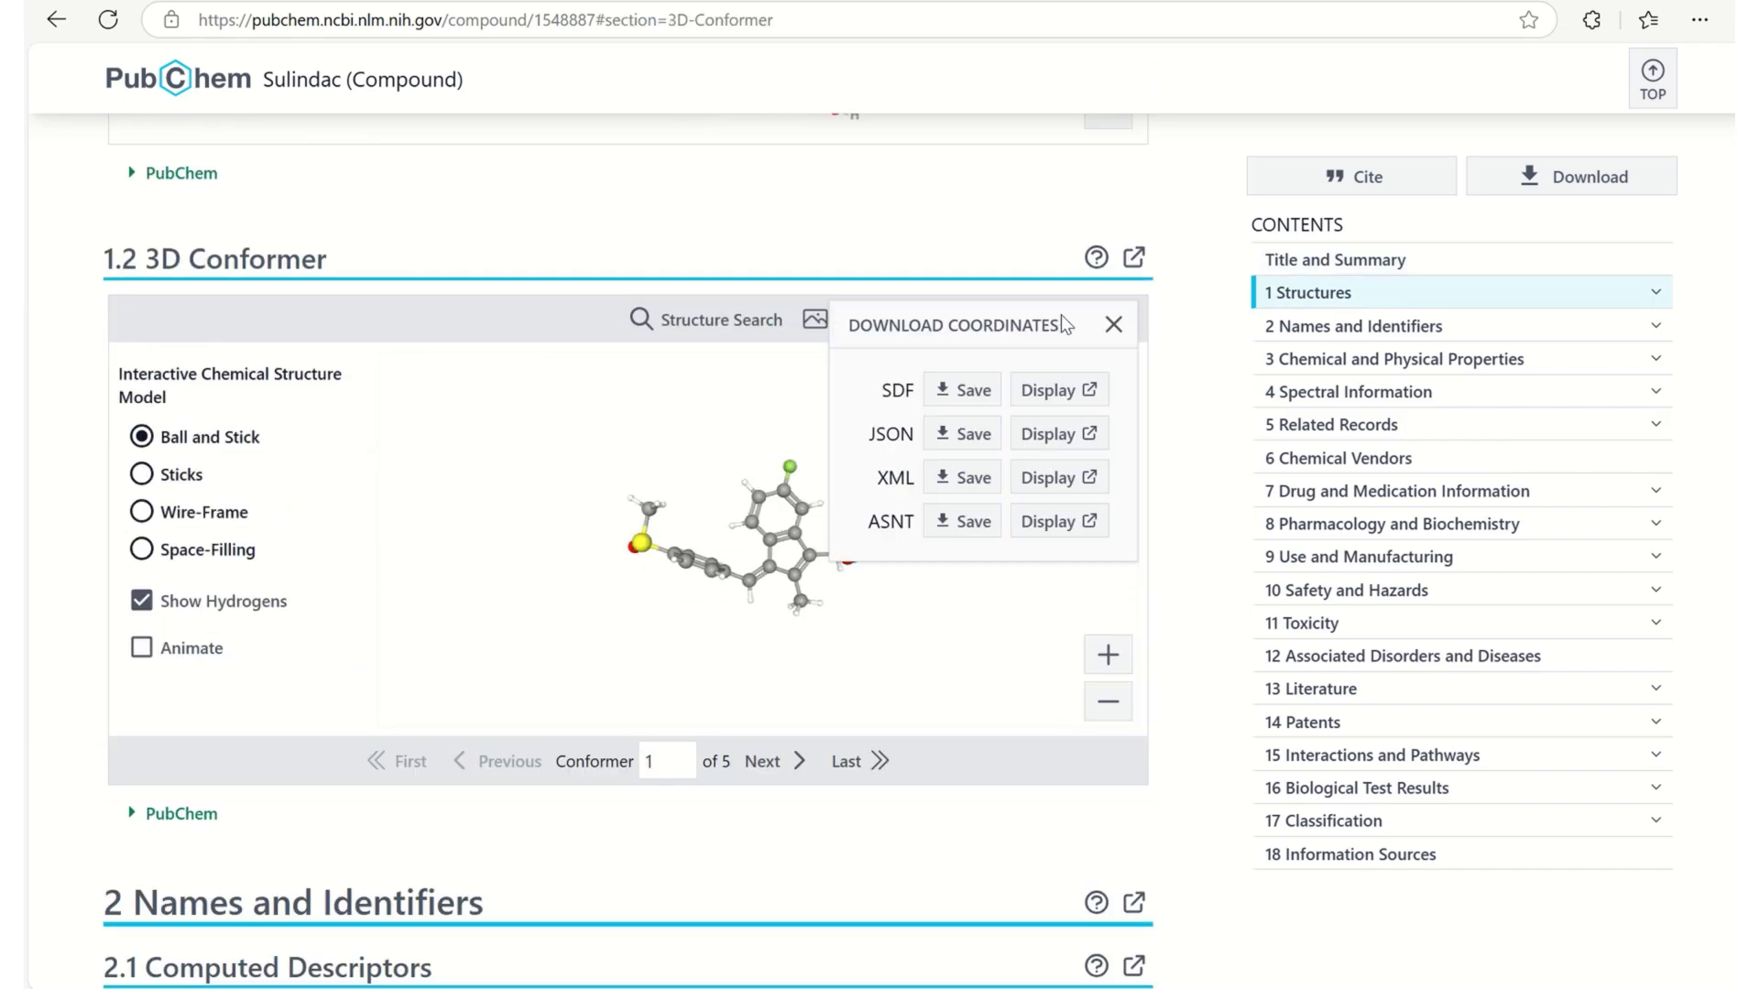
{"action": "left_click", "coordinate": [958, 396]}
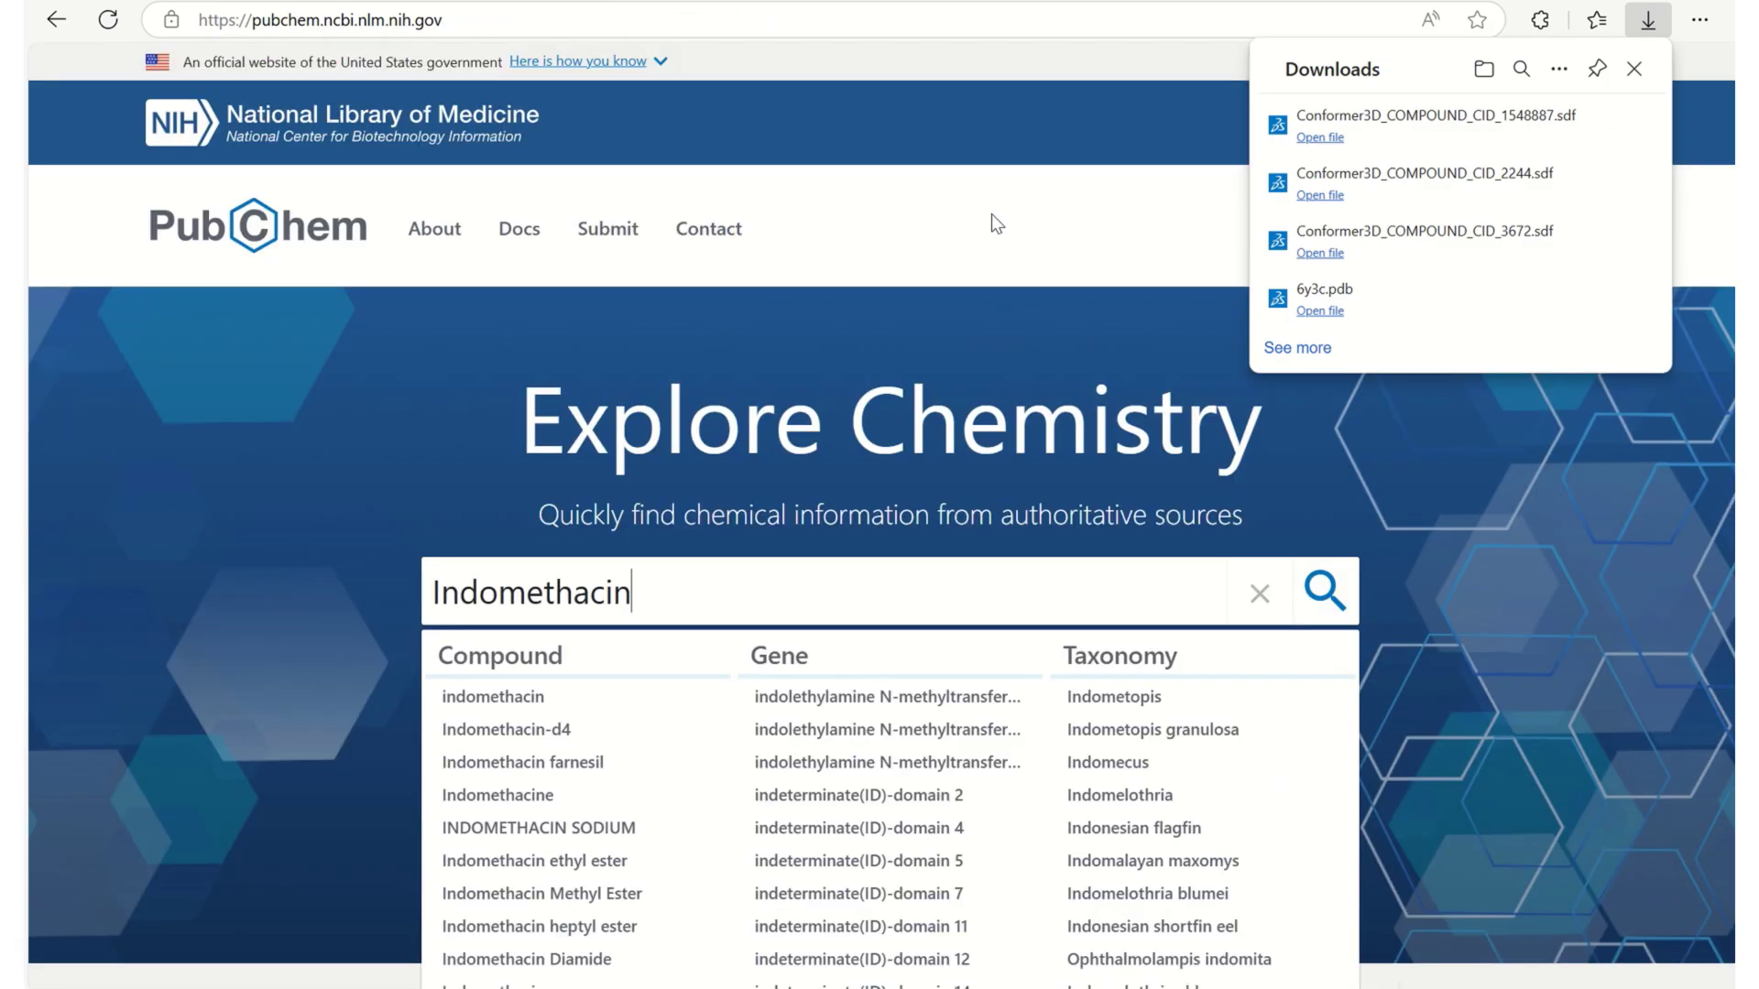
Step: Search Indomethacin and save its 3D conformer (CID 3715) as an SDF file
{"action": "key", "text": "Return"}
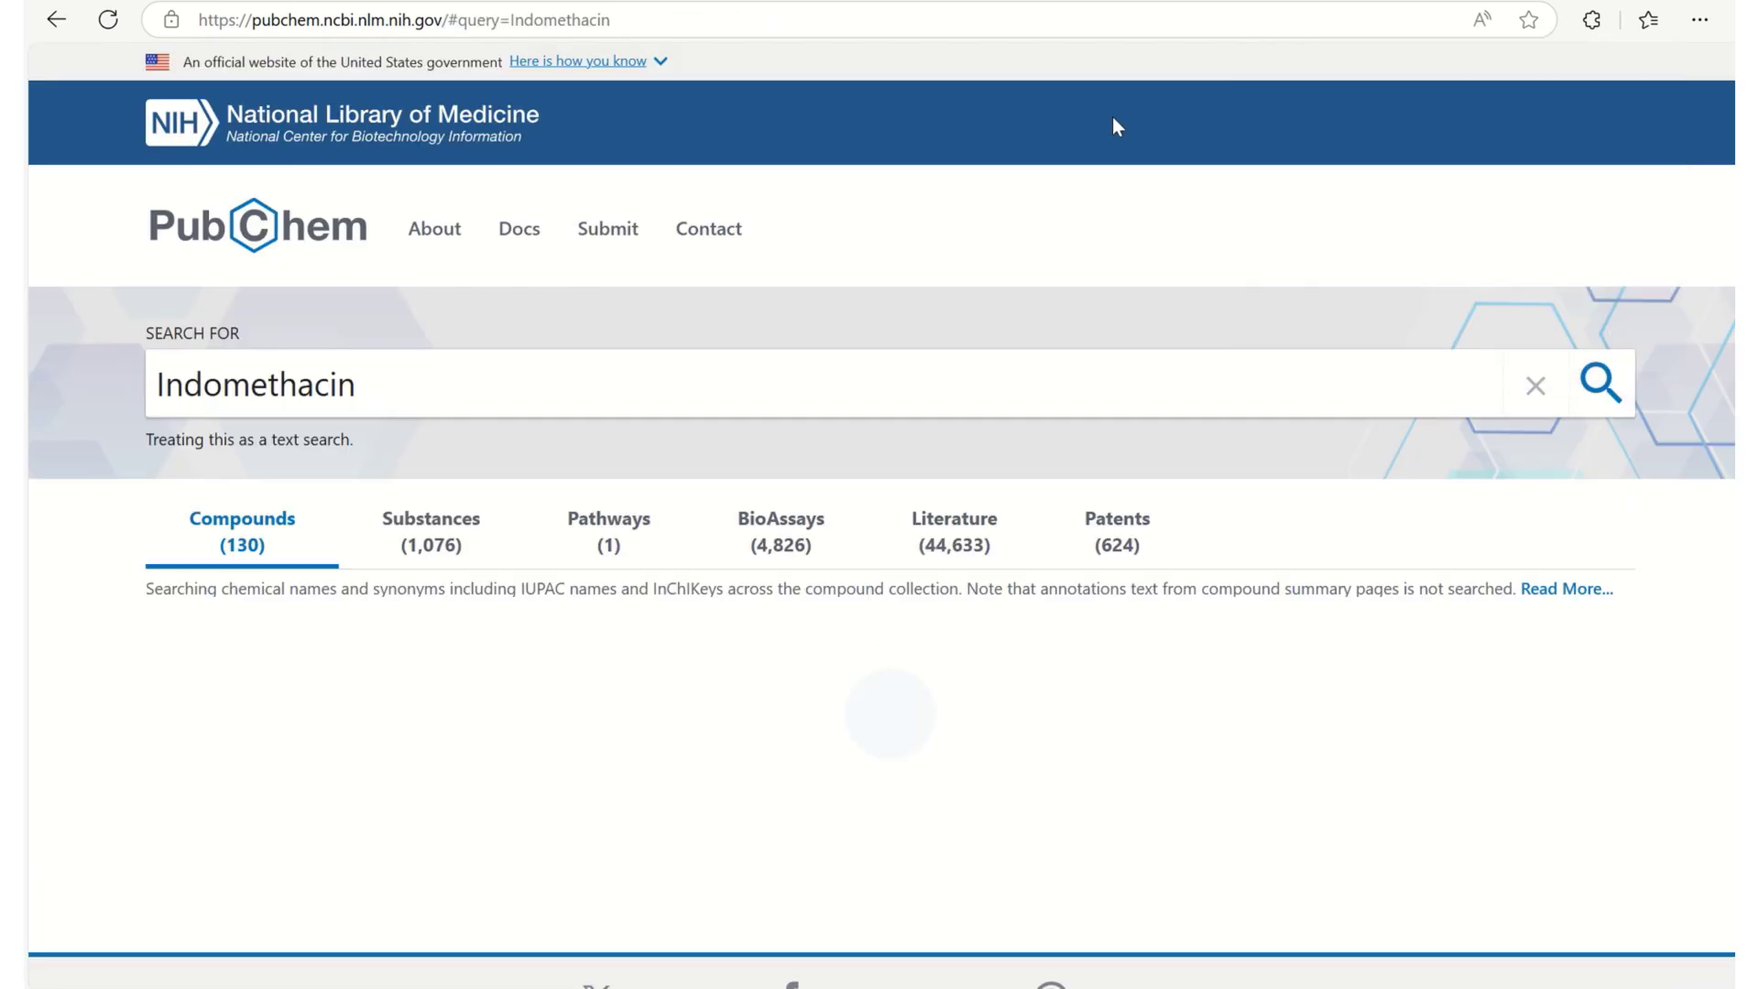
{"action": "scroll", "coordinate": [292, 844], "scroll_direction": "down", "scroll_amount": 3}
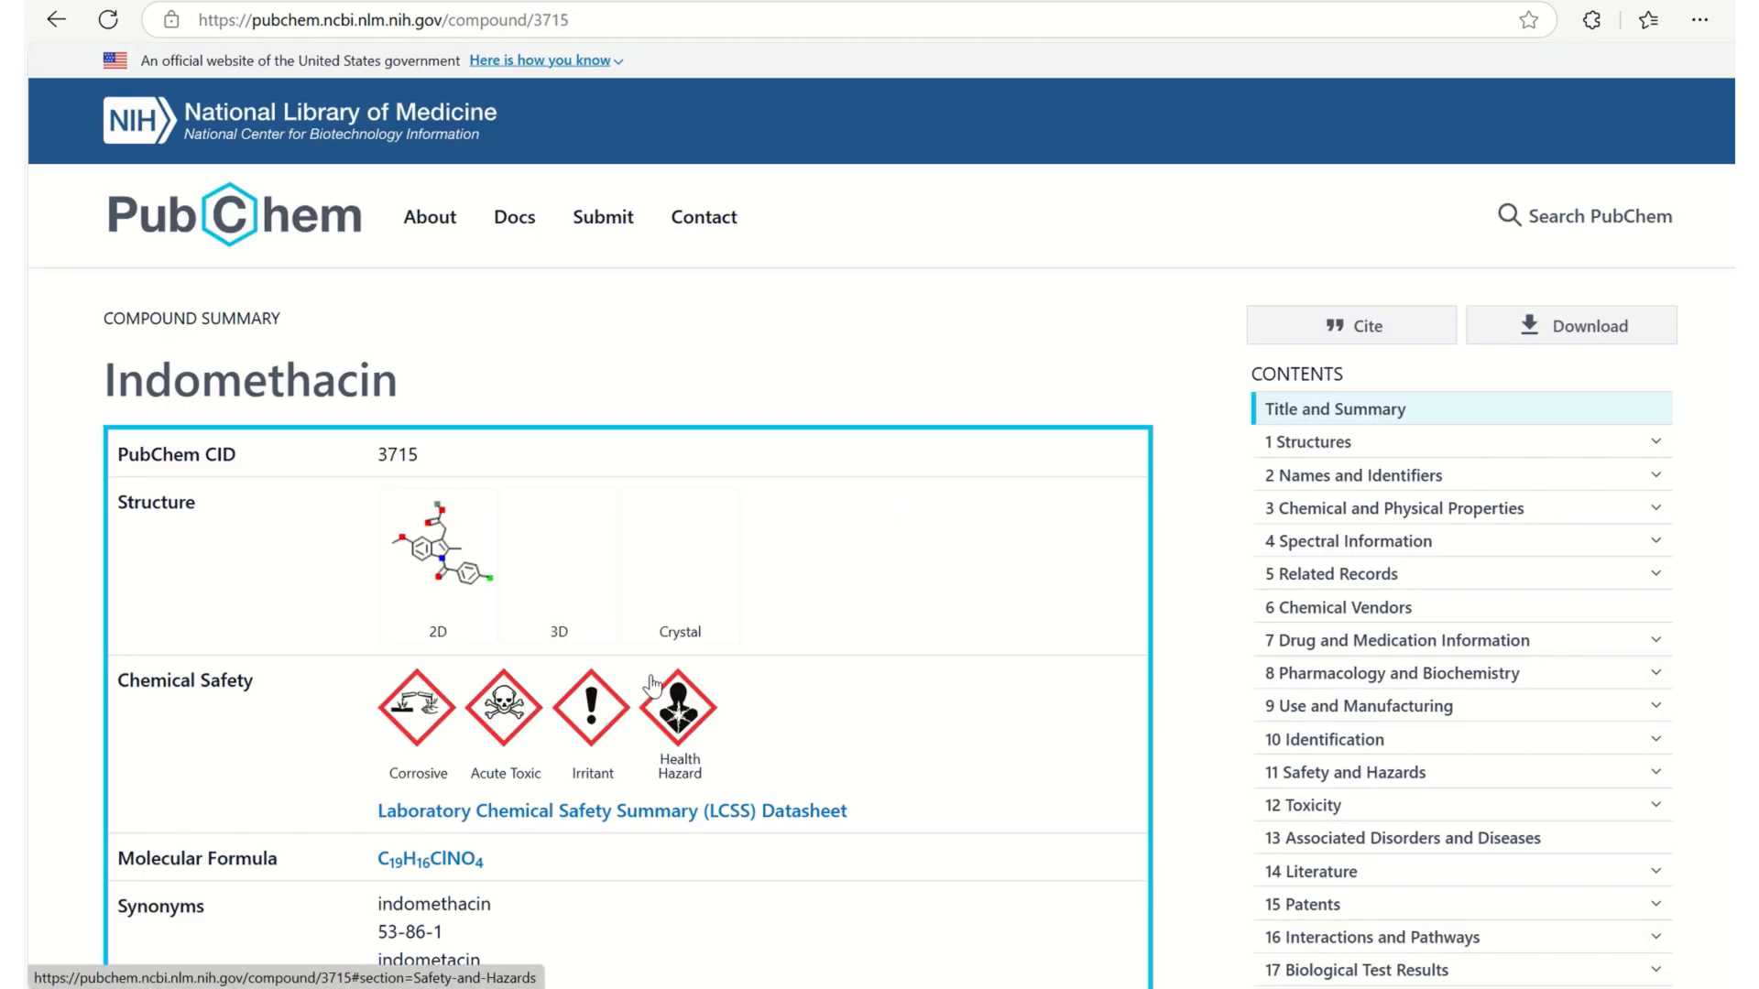
{"action": "scroll", "coordinate": [652, 687], "scroll_direction": "down", "scroll_amount": 15}
{"action": "scroll", "coordinate": [652, 676], "scroll_direction": "down", "scroll_amount": 17}
{"action": "scroll", "coordinate": [651, 674], "scroll_direction": "down", "scroll_amount": 1}
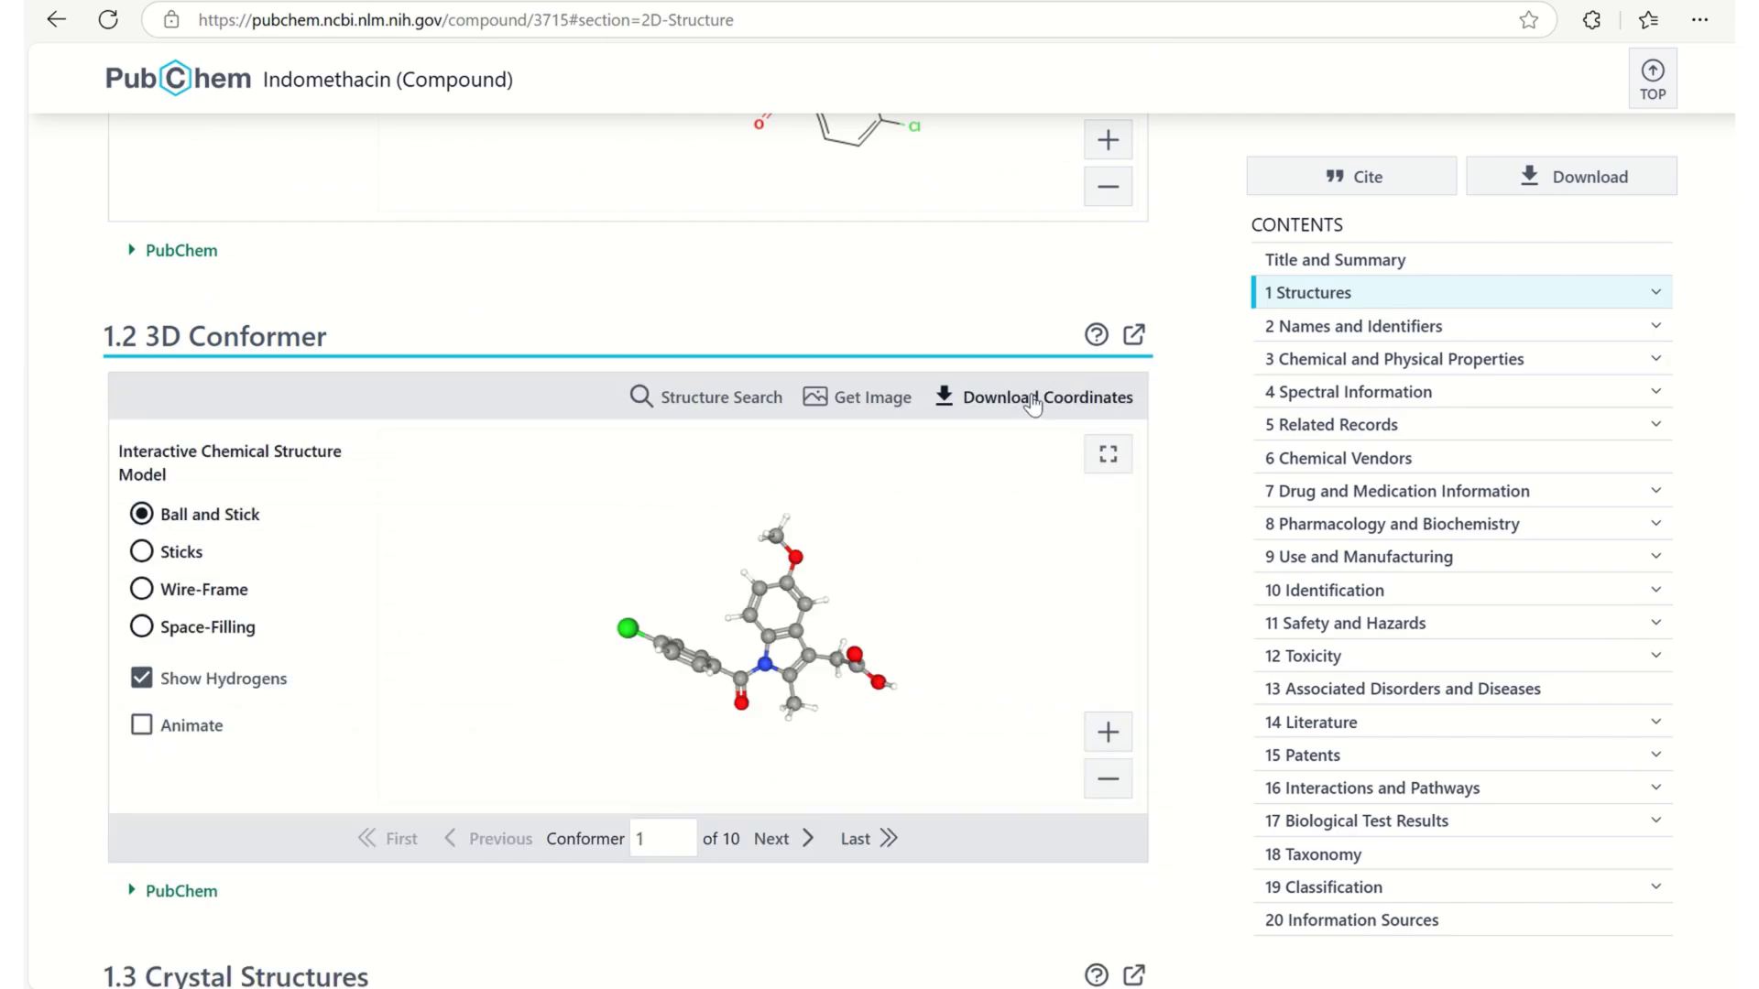
{"action": "left_click", "coordinate": [1043, 397]}
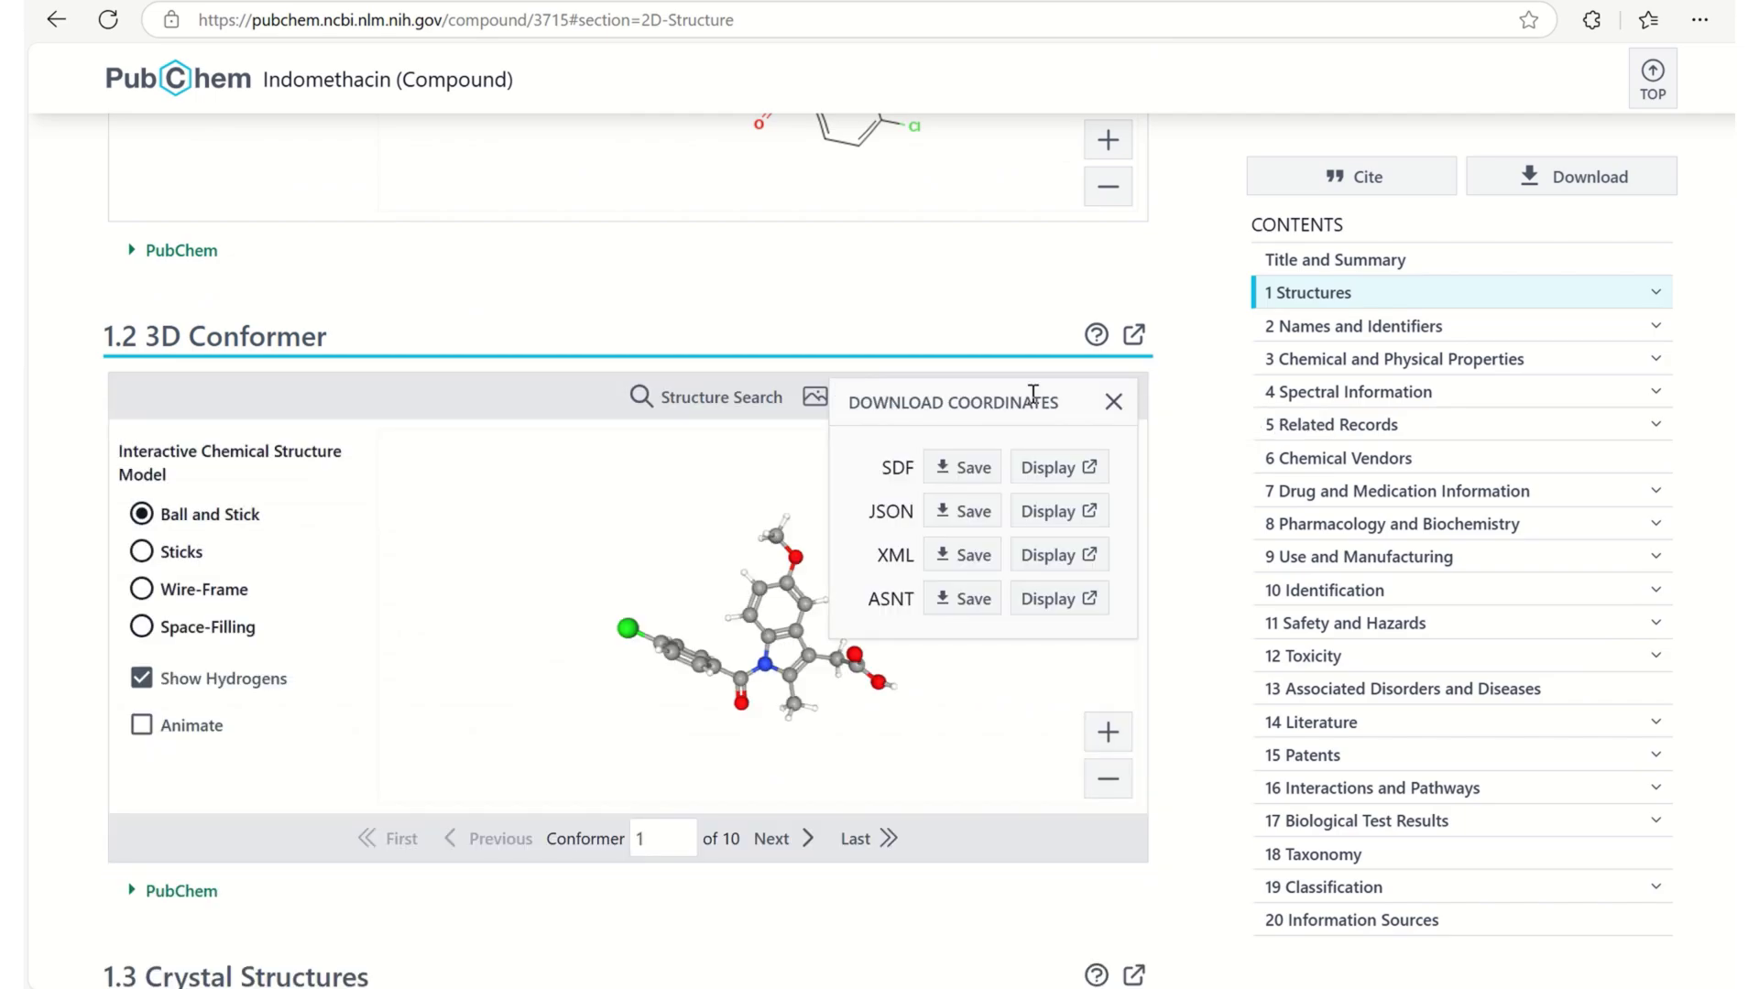
{"action": "left_click", "coordinate": [951, 474]}
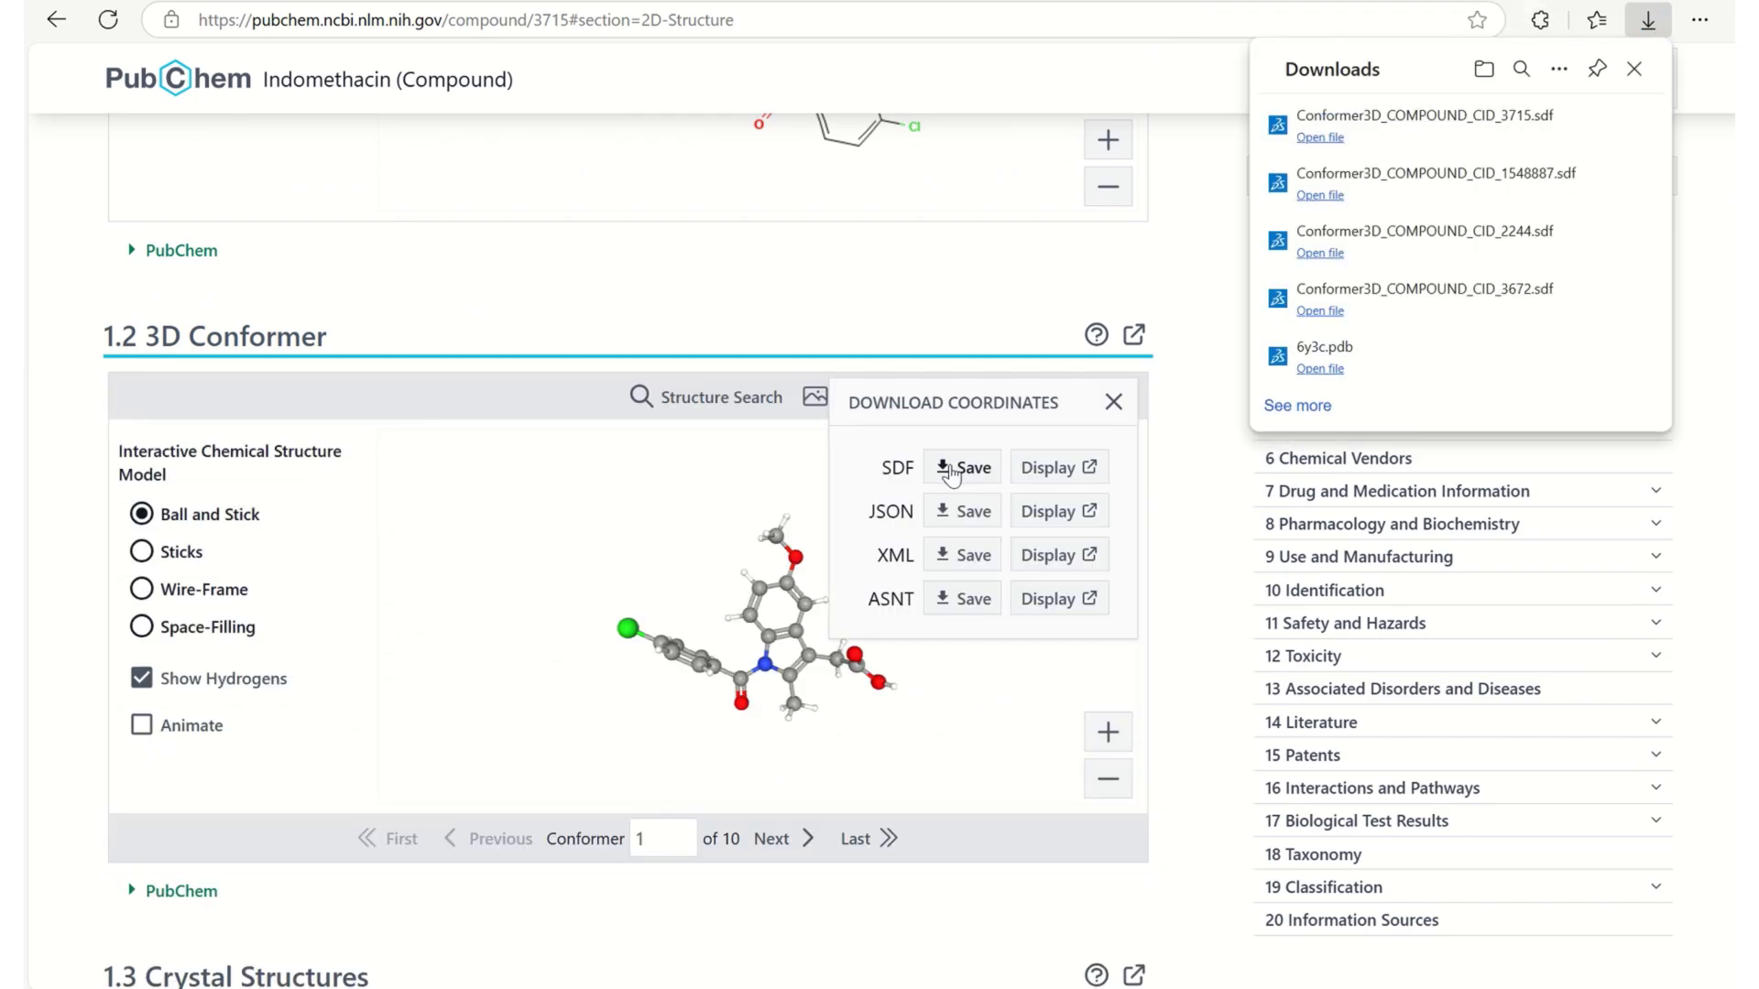
{"action": "left_click", "coordinate": [1005, 301]}
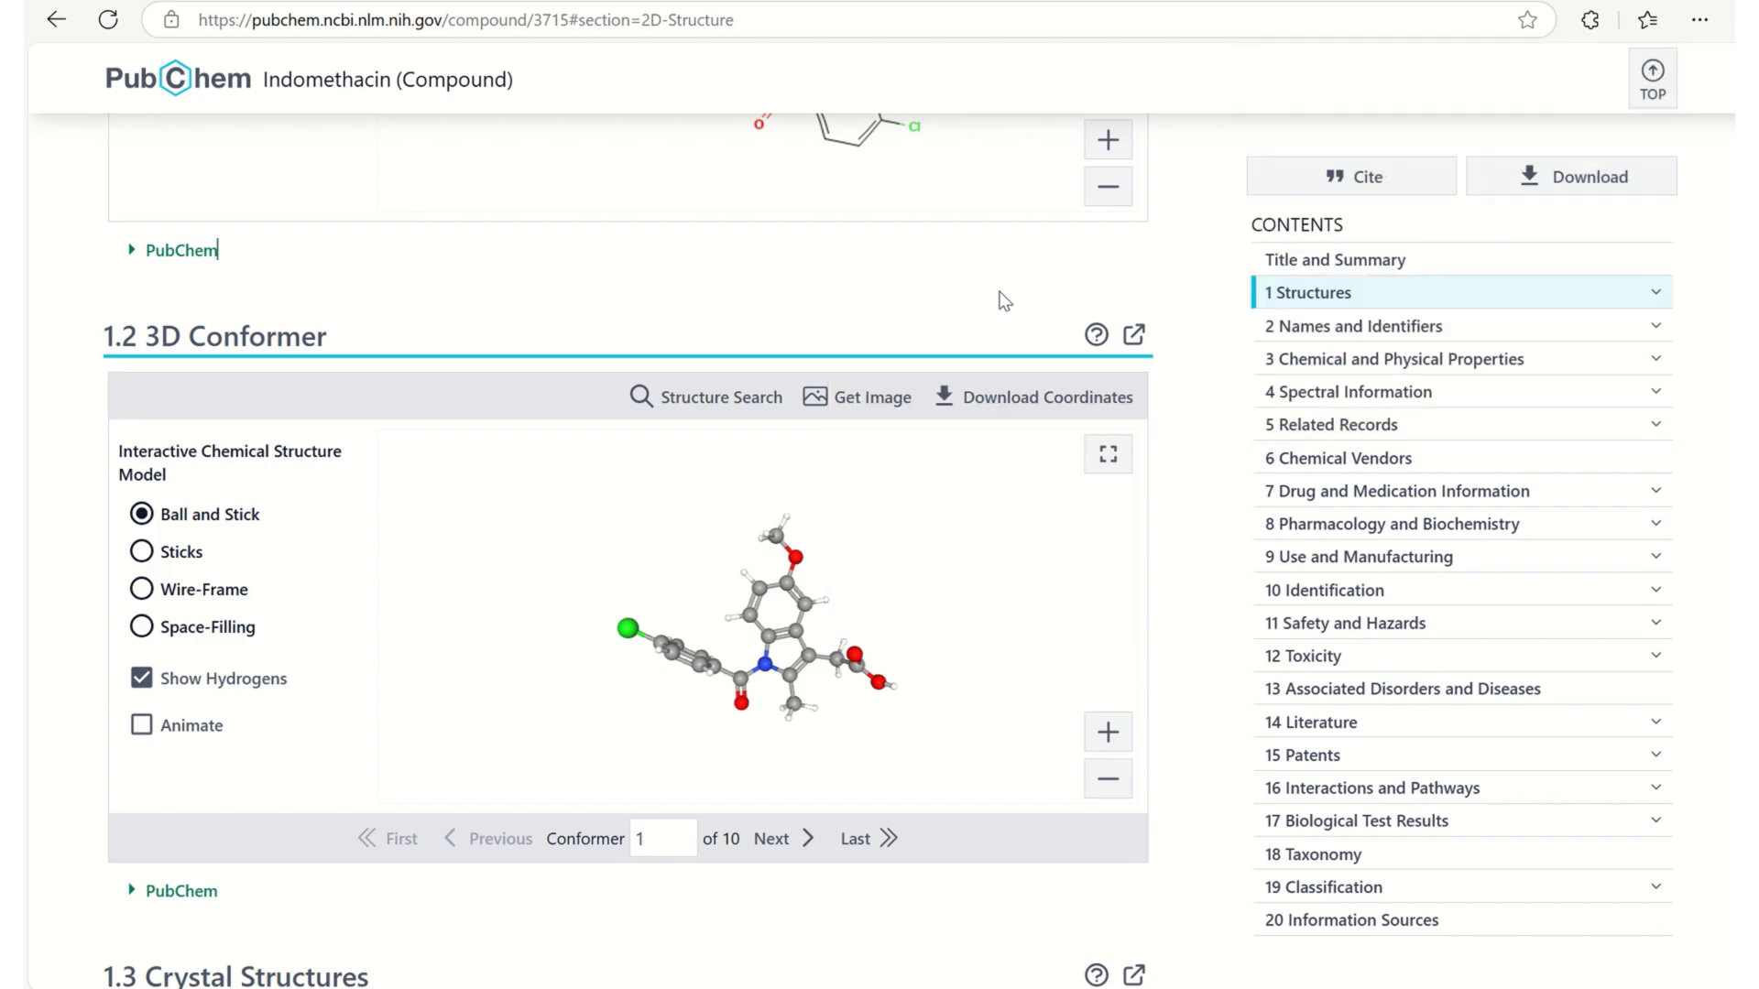
{"action": "scroll", "coordinate": [1005, 300], "scroll_direction": "up", "scroll_amount": 12}
Step: Scroll back up the PubChem page
{"action": "scroll", "coordinate": [1003, 300], "scroll_direction": "up", "scroll_amount": 15}
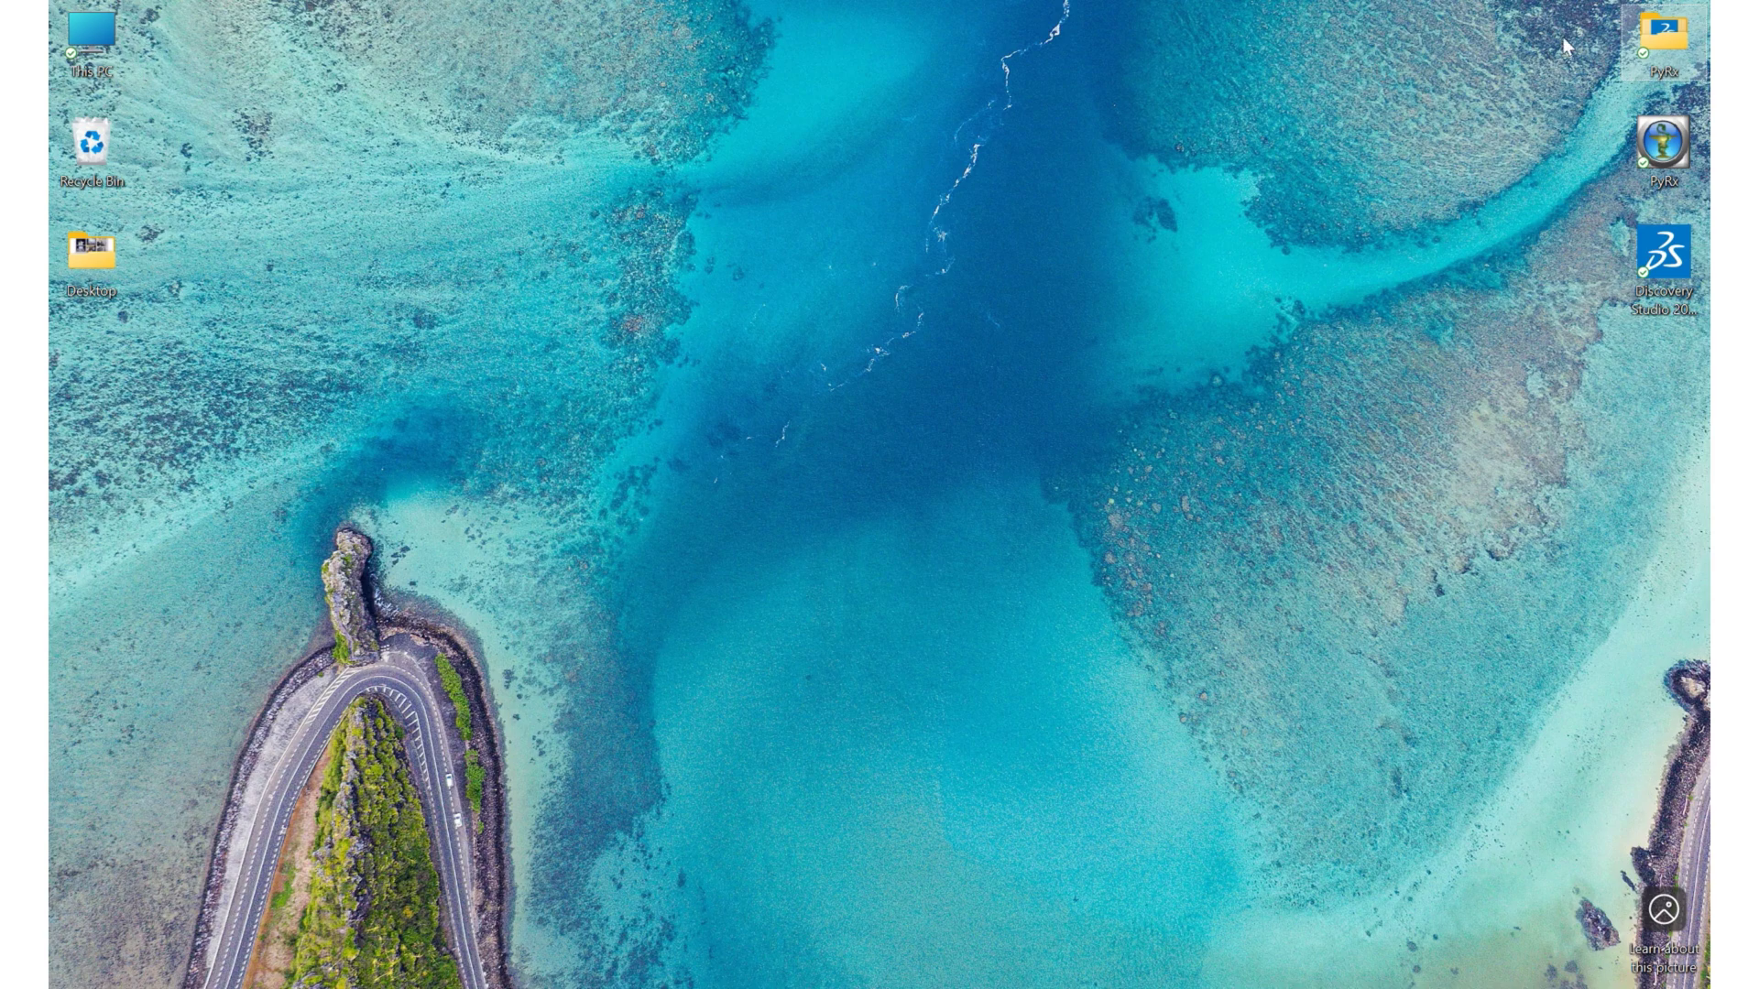
Step: Open the PyRx folder and check the 6y3c protein file and the four ligand files
{"action": "double_click", "coordinate": [1661, 35]}
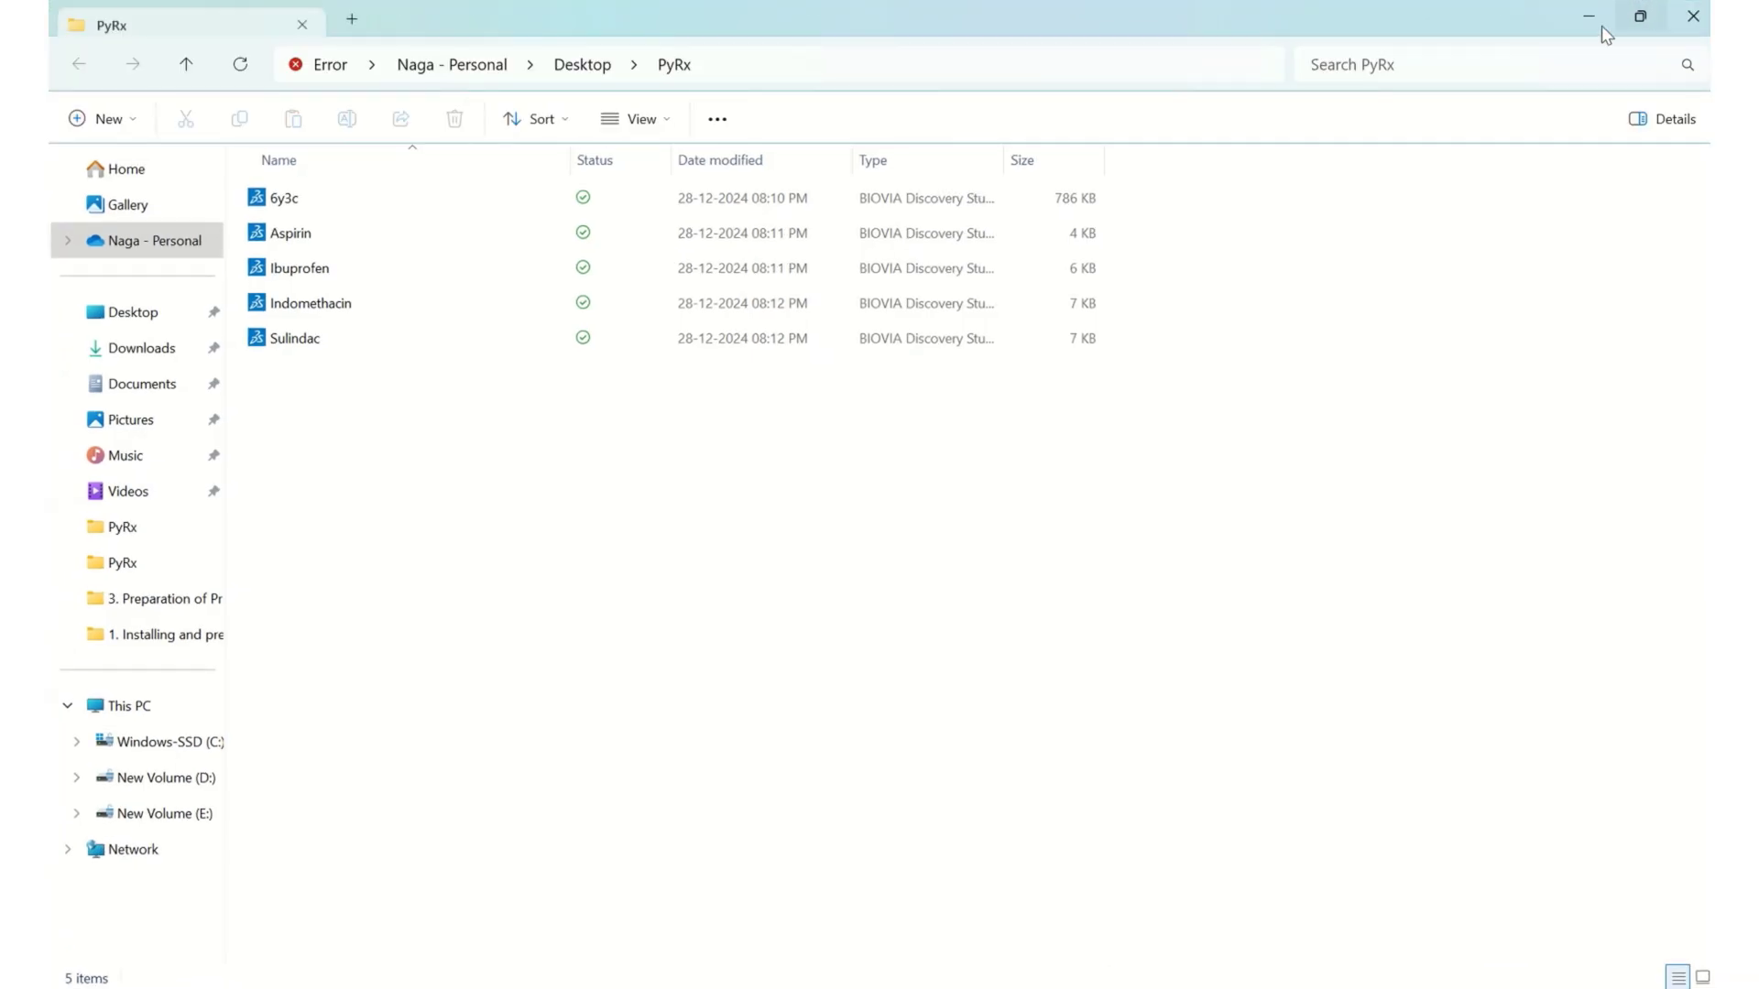
{"action": "left_click", "coordinate": [326, 200]}
{"action": "left_click_drag", "start_coordinate": [302, 367], "coordinate": [353, 229]}
{"action": "left_click", "coordinate": [367, 400]}
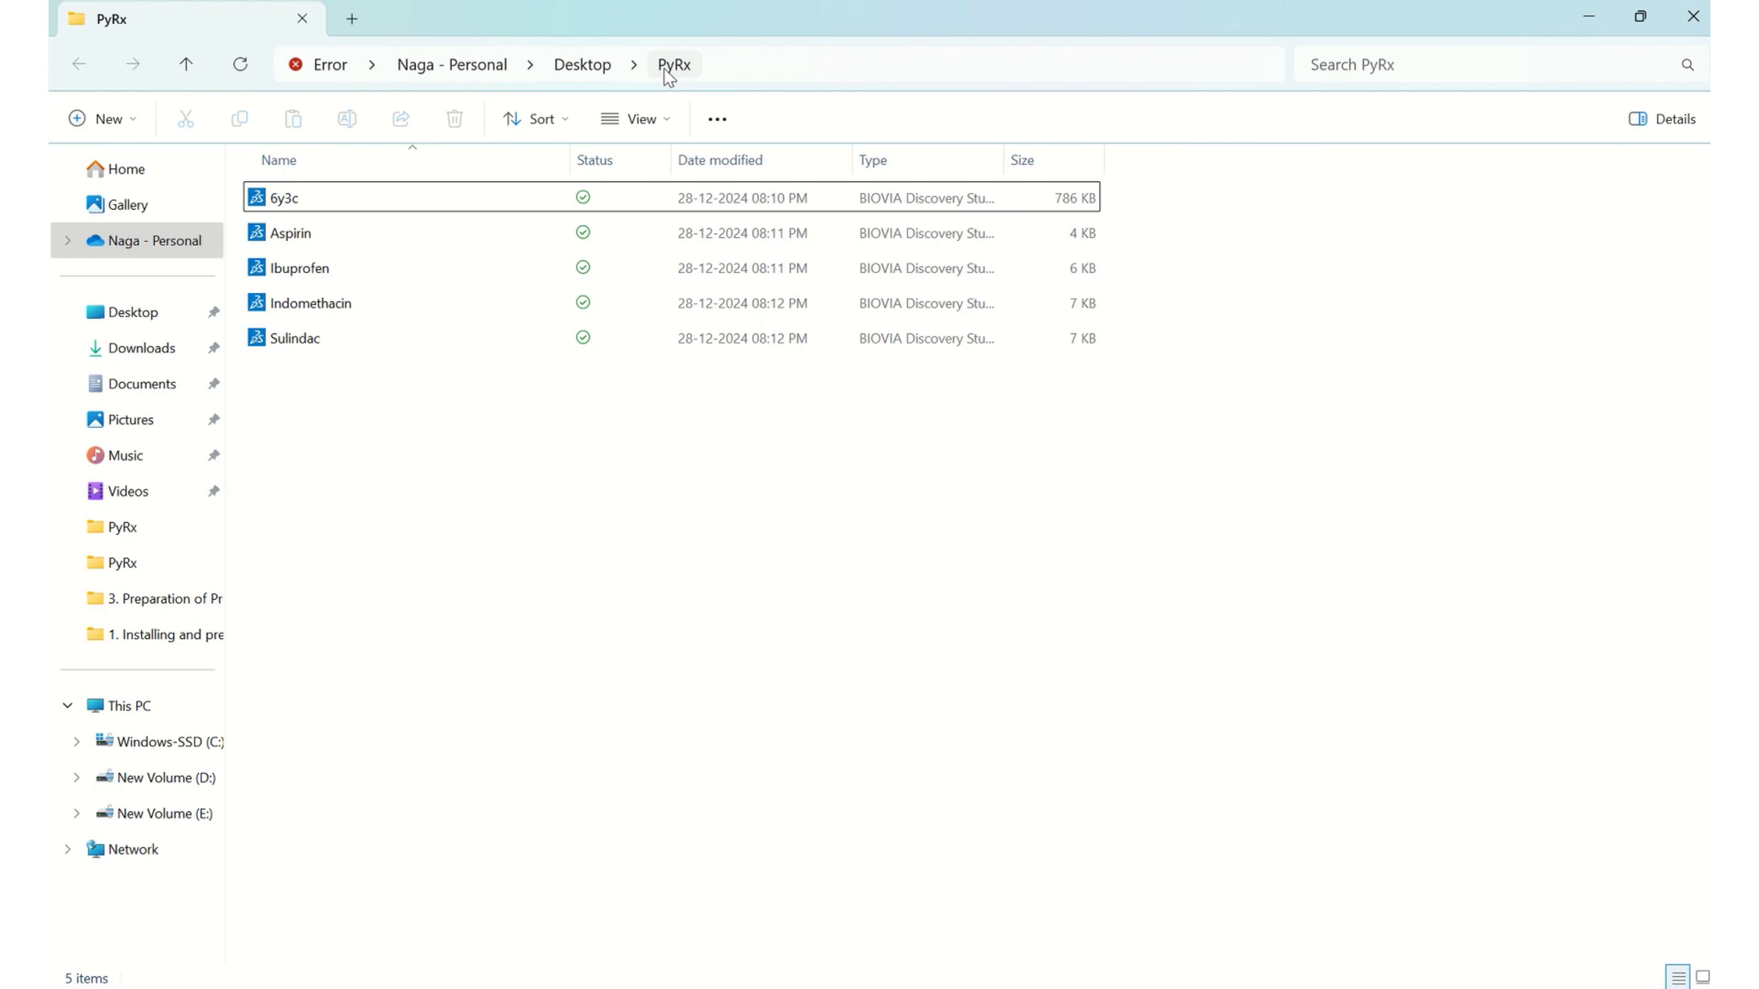
Step: Review all five structure files together, then close the PyRx folder window
{"action": "left_click_drag", "start_coordinate": [293, 420], "coordinate": [373, 196]}
{"action": "left_click", "coordinate": [328, 463]}
{"action": "left_click", "coordinate": [1696, 26]}
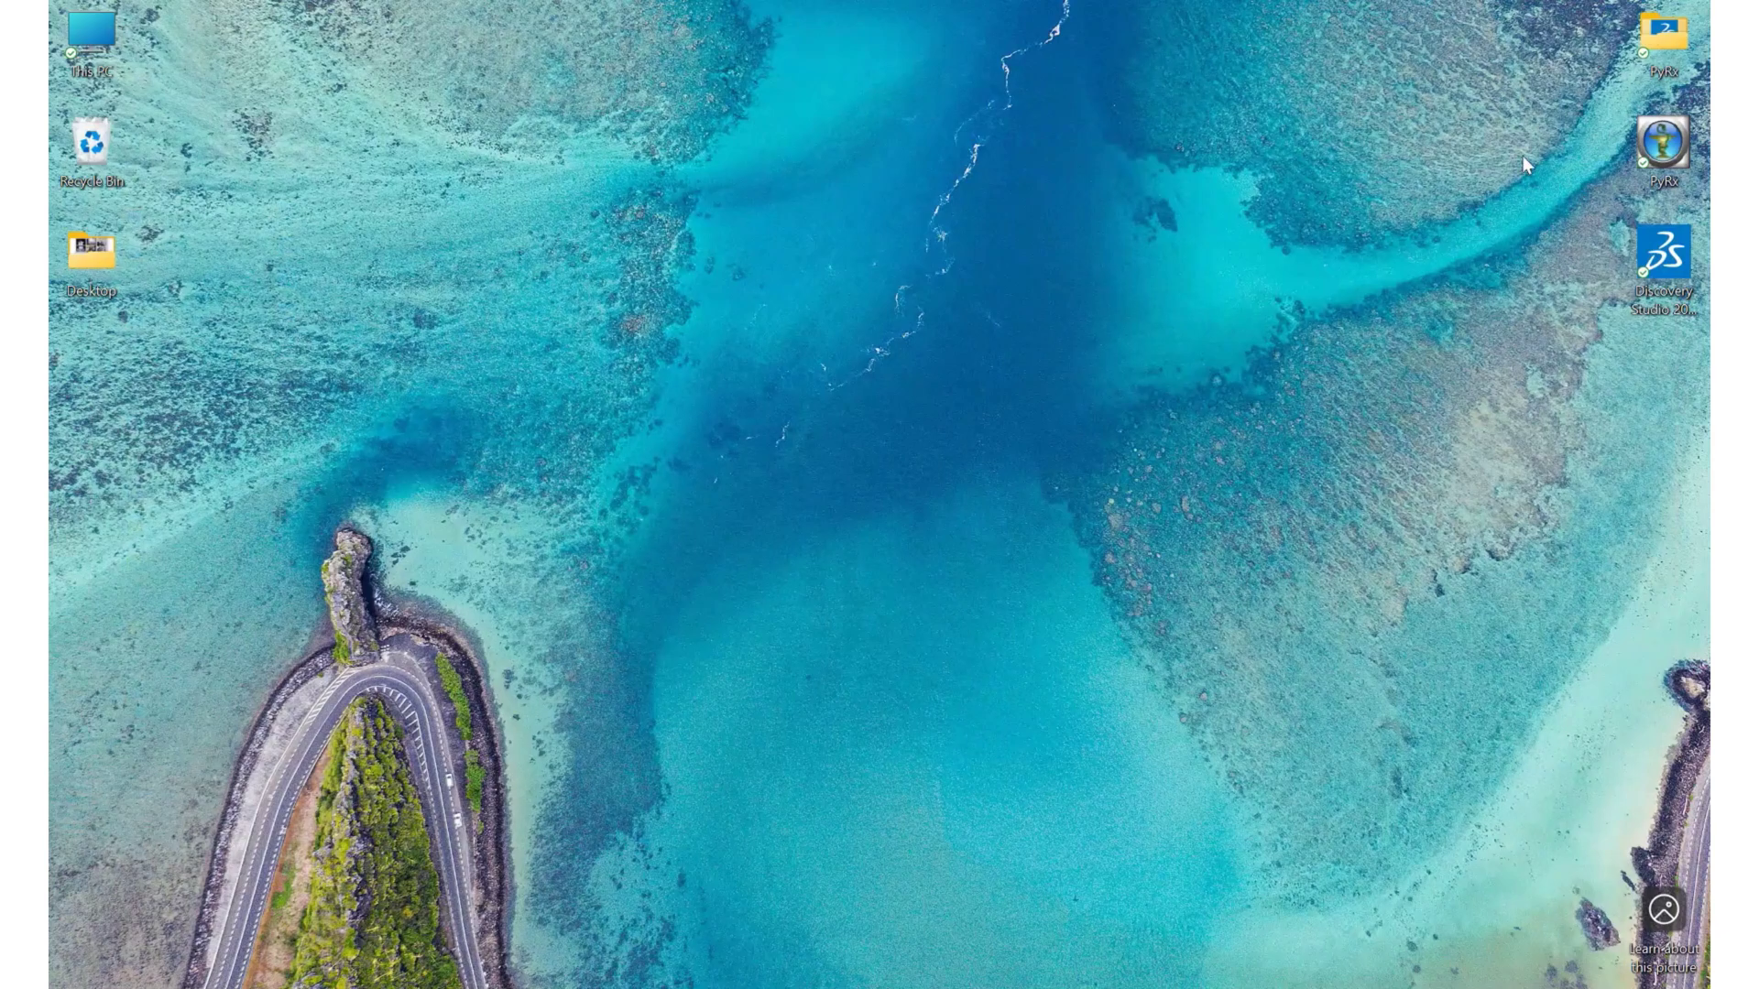